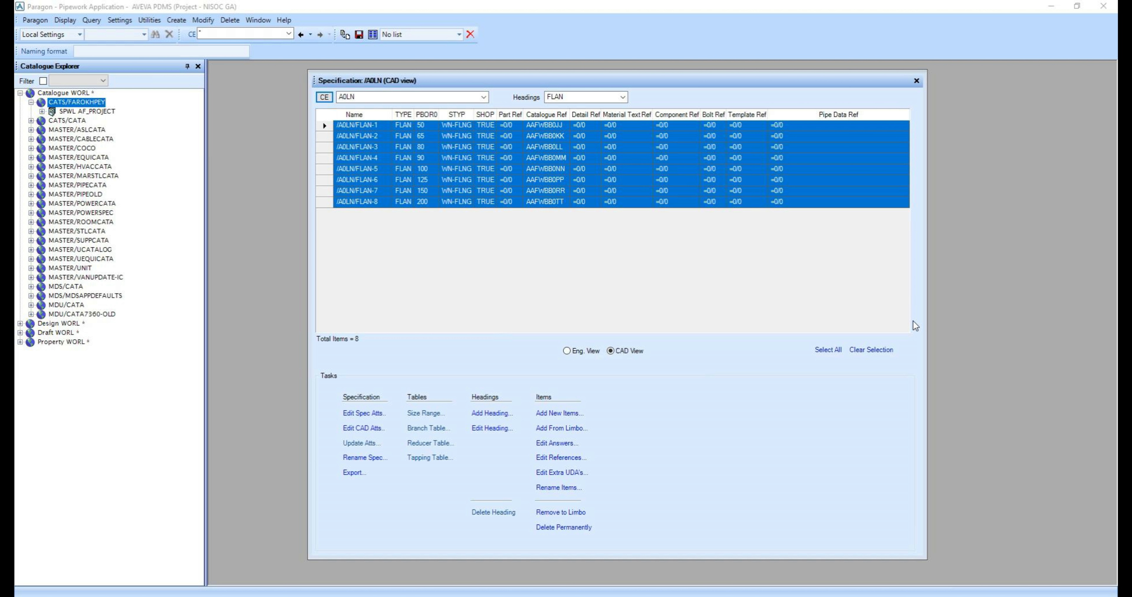
- Create a PIPE catalogue named AF.PROJECT in the selected catalogue world
click(178, 21)
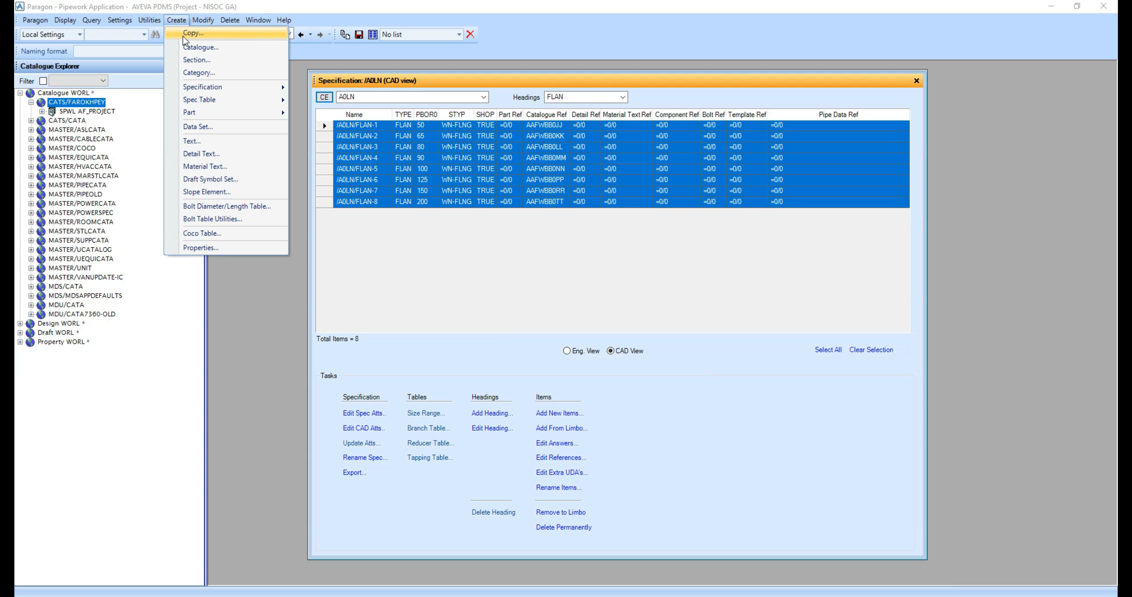
click(202, 47)
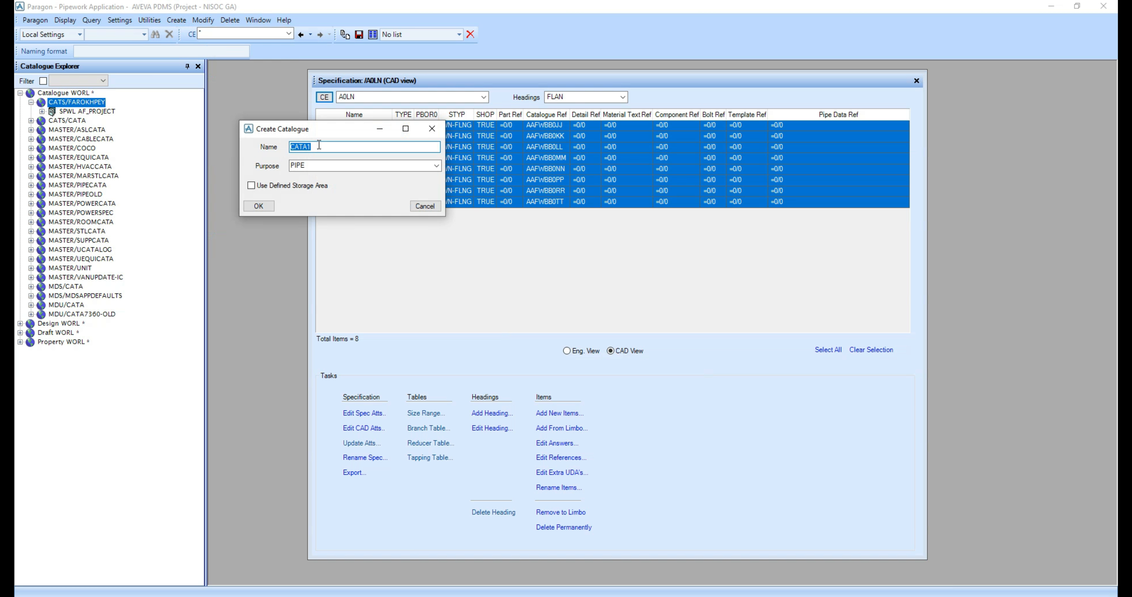
text(AF.PROJECT)
click(263, 205)
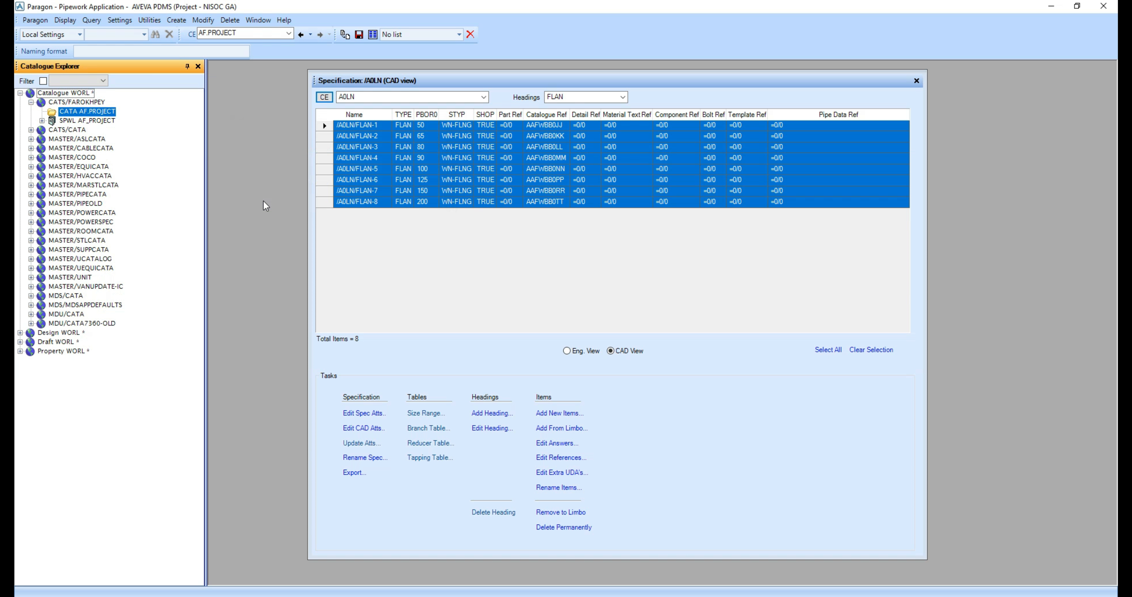
- Create a PIPE section named ASME_CL150 in the AF.PROJECT catalogue
click(173, 24)
click(204, 60)
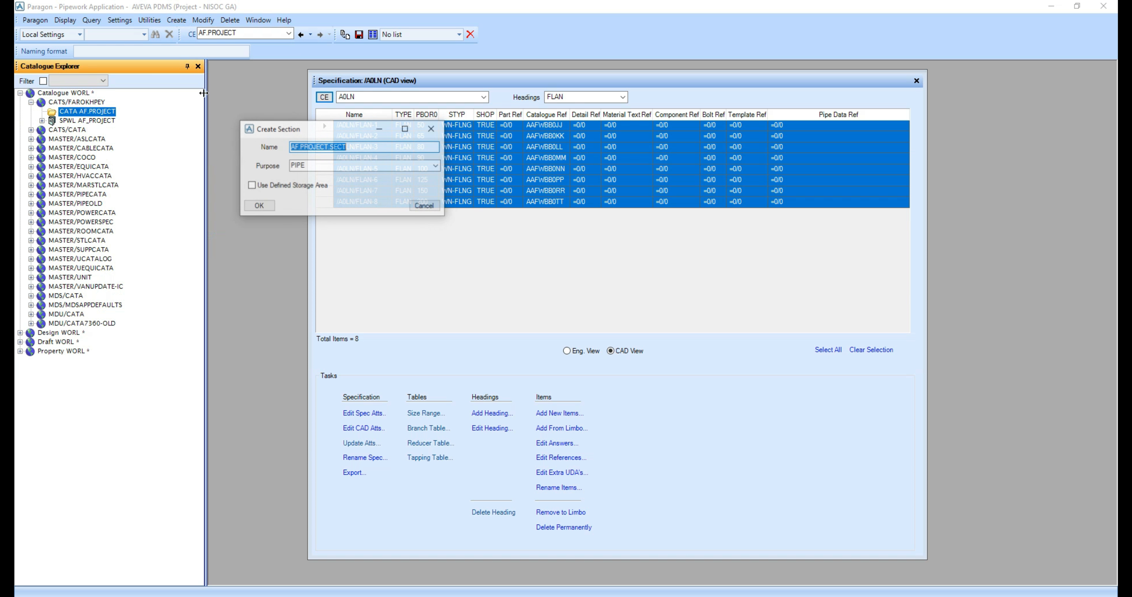
text(AS)
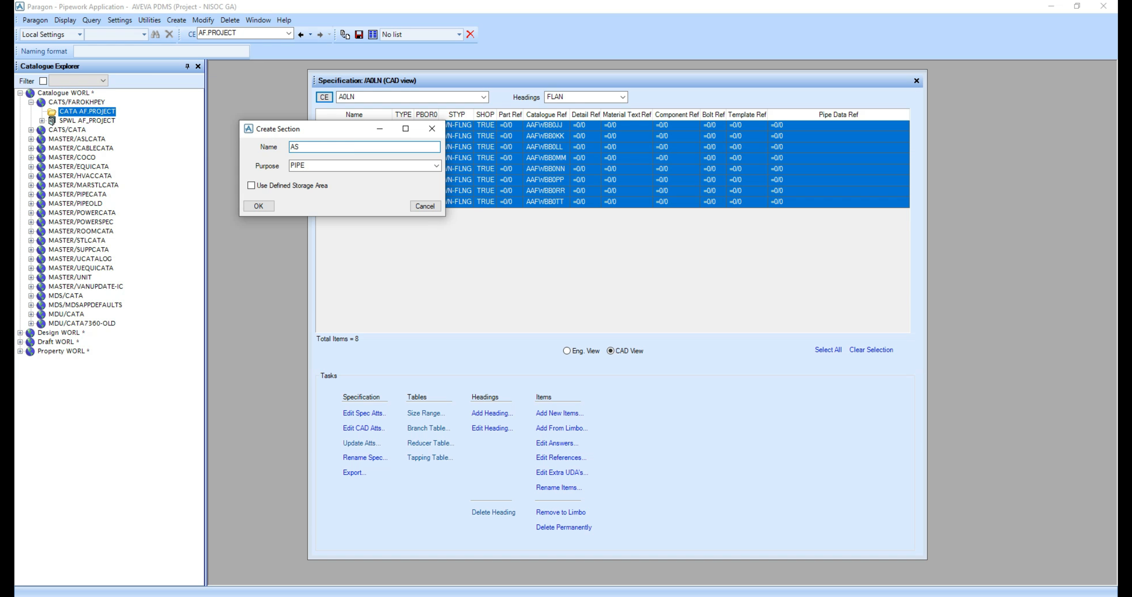
text(ME_CL150)
click(258, 206)
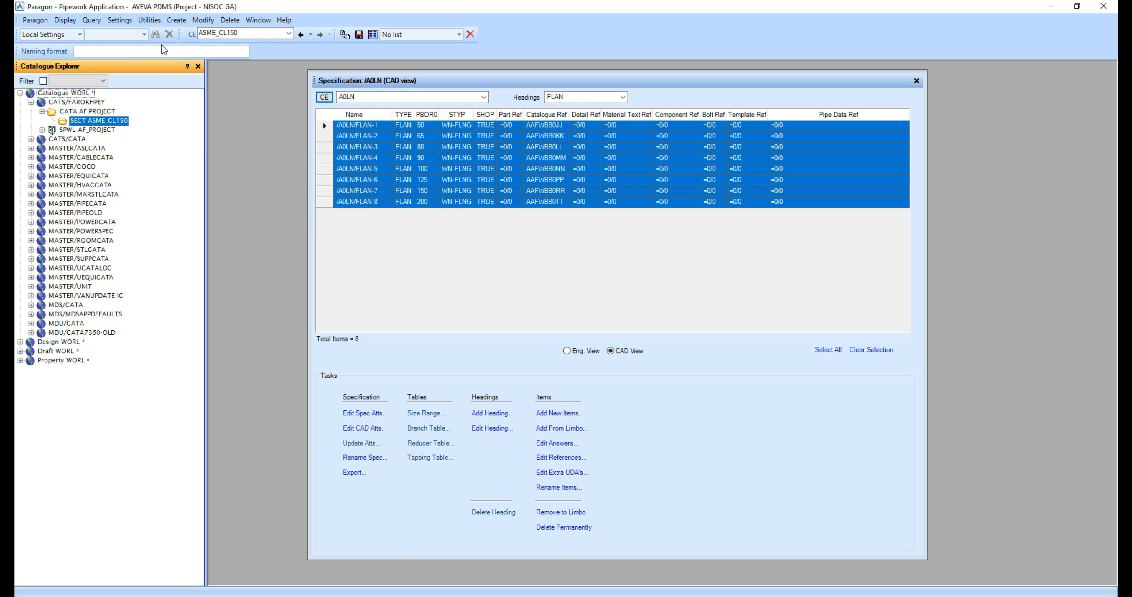
- Create a second PIPE section named AF.MATERIALS in the AF.PROJECT catalogue
click(176, 20)
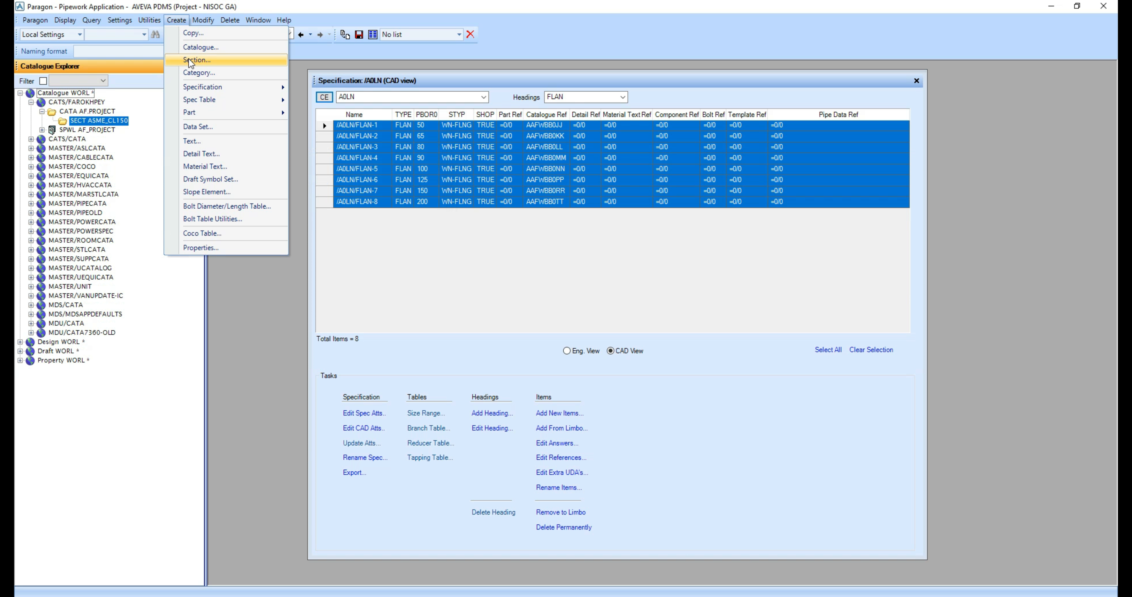
click(217, 61)
double_click(337, 146)
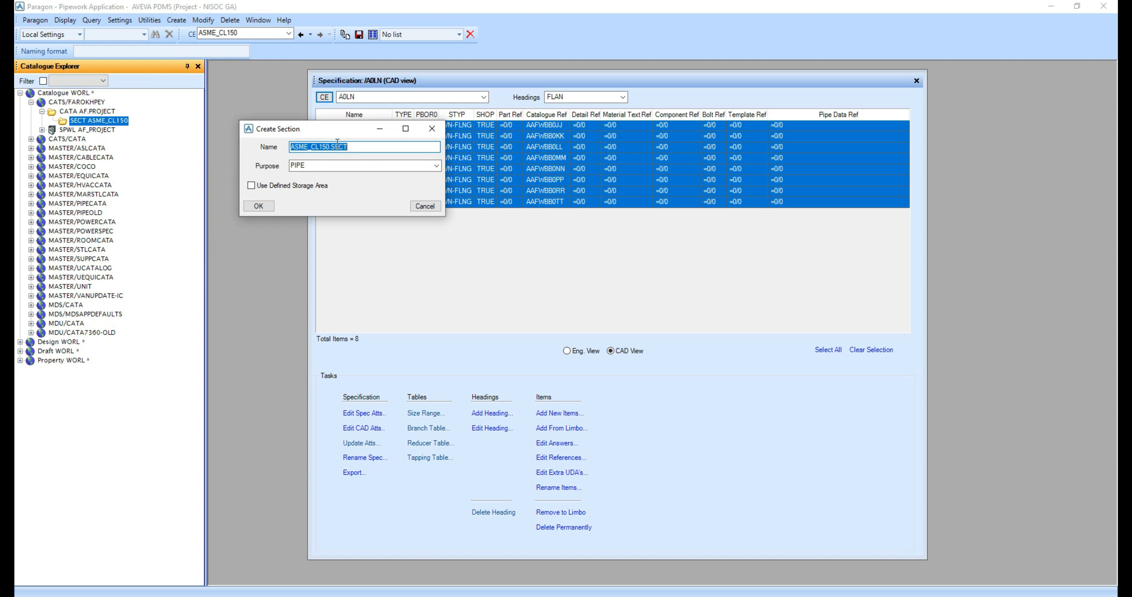
text(AF.MATERIALS)
click(258, 206)
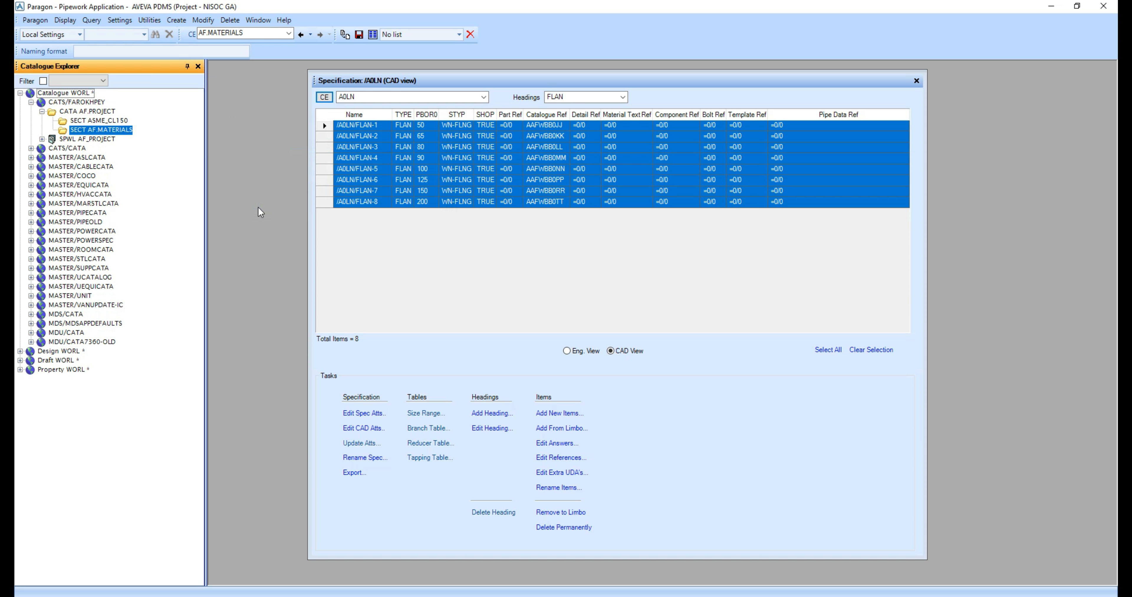
click(99, 120)
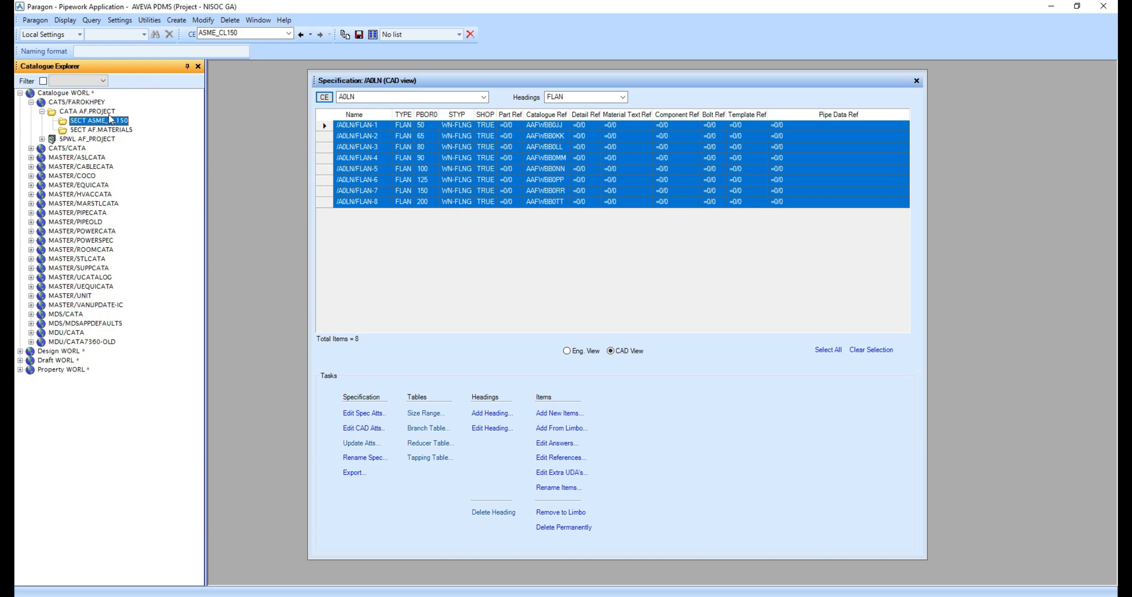
click(176, 20)
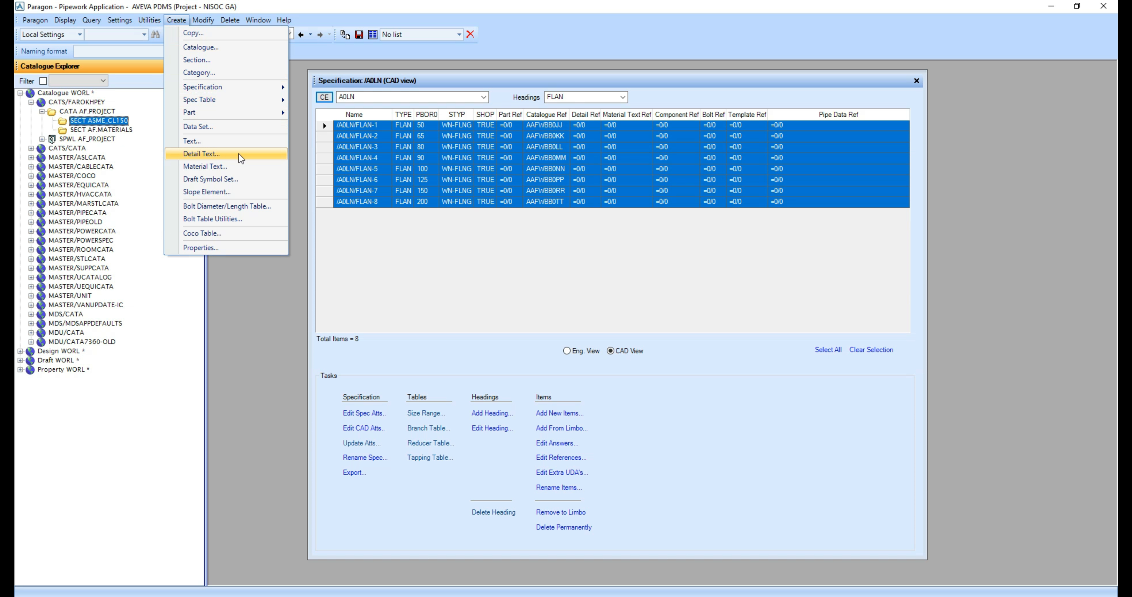
key(Escape)
- Start a material text definition in the AF.MATERIALS section and name it ASTM.A106.GR.B.NACE.PSL2
click(101, 130)
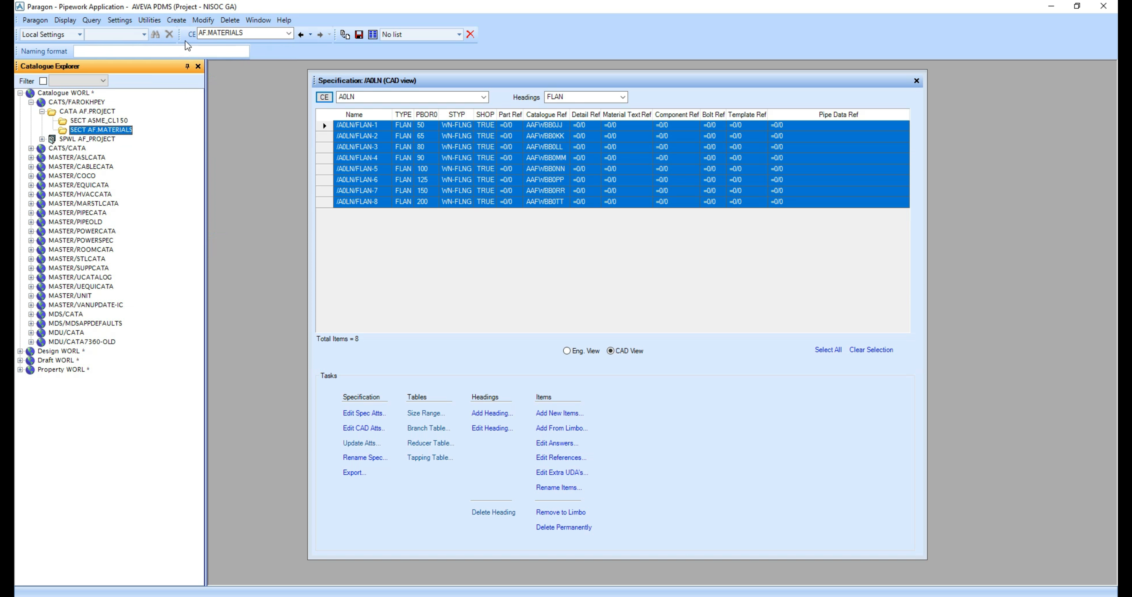
click(177, 20)
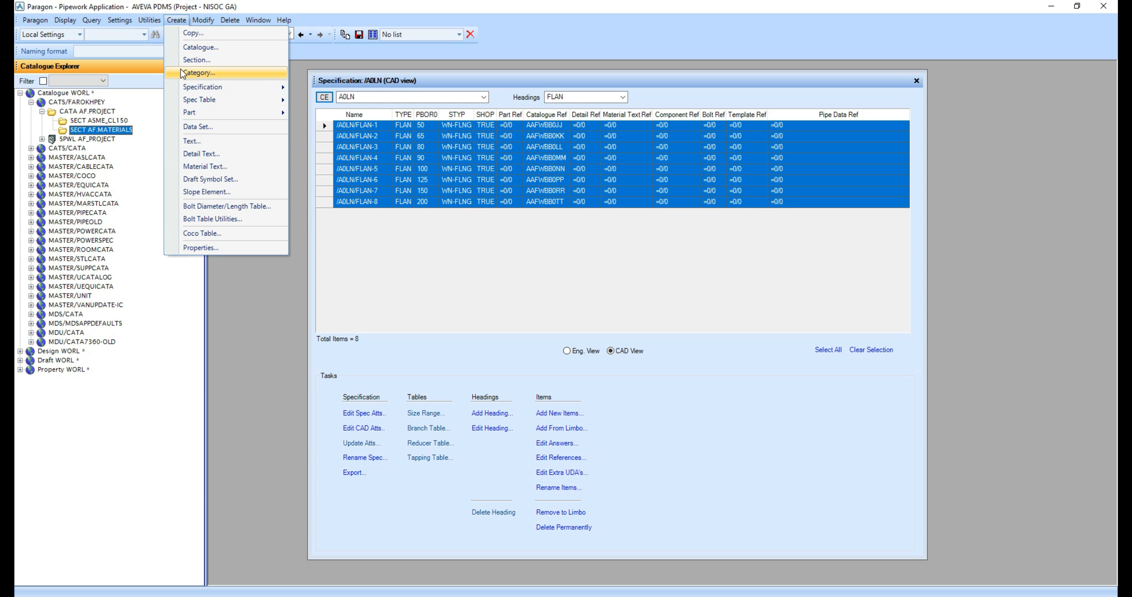
click(214, 167)
drag(133, 9, 378, 200)
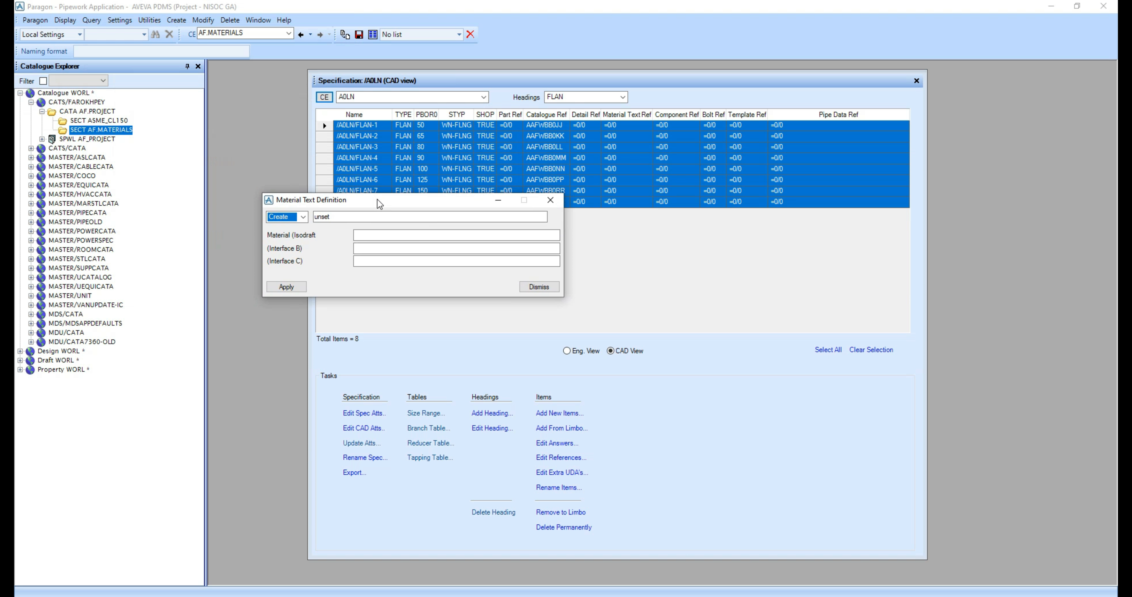
drag(350, 218, 305, 219)
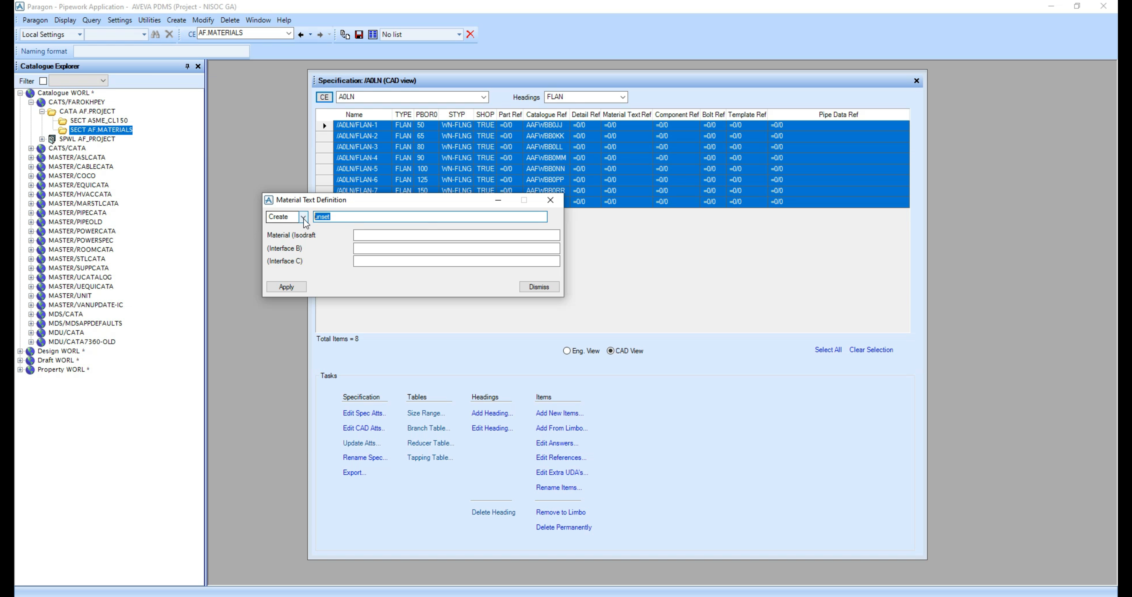
text(ASTM)
text(.A106.GR.B)
text(.NACE)
text(.TXT)
- Enter "ASTM A106 GR. B PSL 2 NACE MR0175" as the Isodraft material and create the material text
click(375, 238)
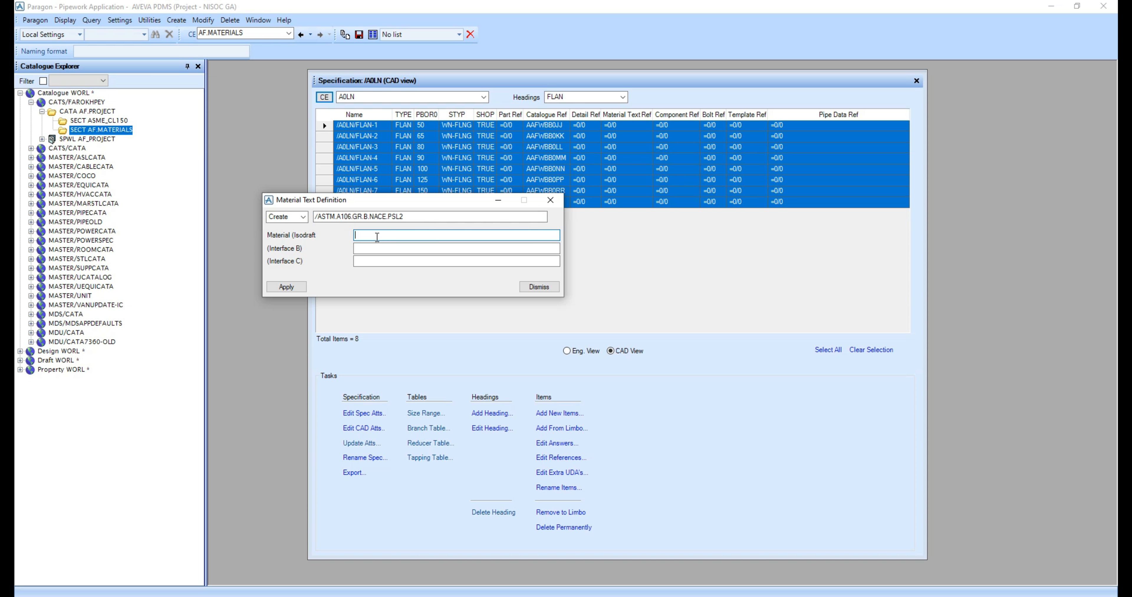
text(ASTM A106 GR. B PSL 2 NACE MR0175)
click(287, 287)
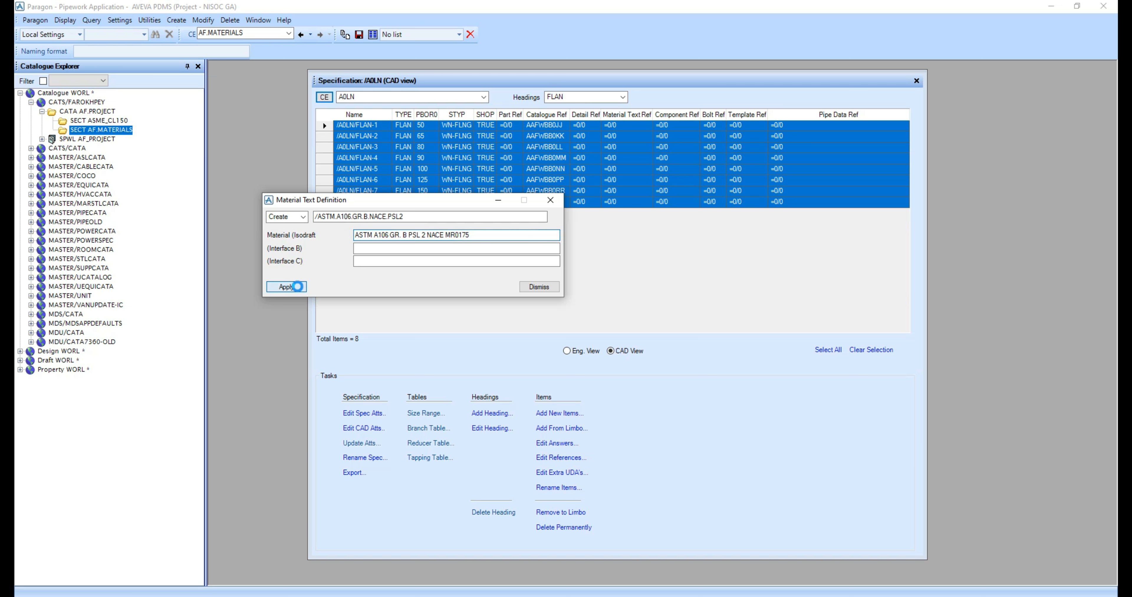
click(535, 286)
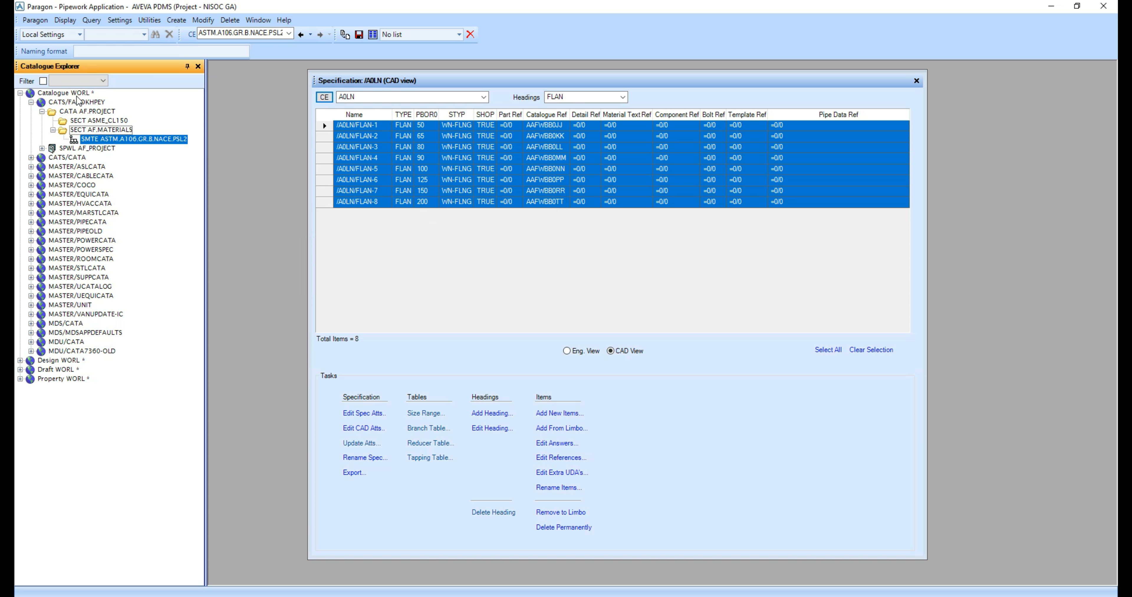
- Make the ASME_CL150 section the current element and save the work
click(74, 121)
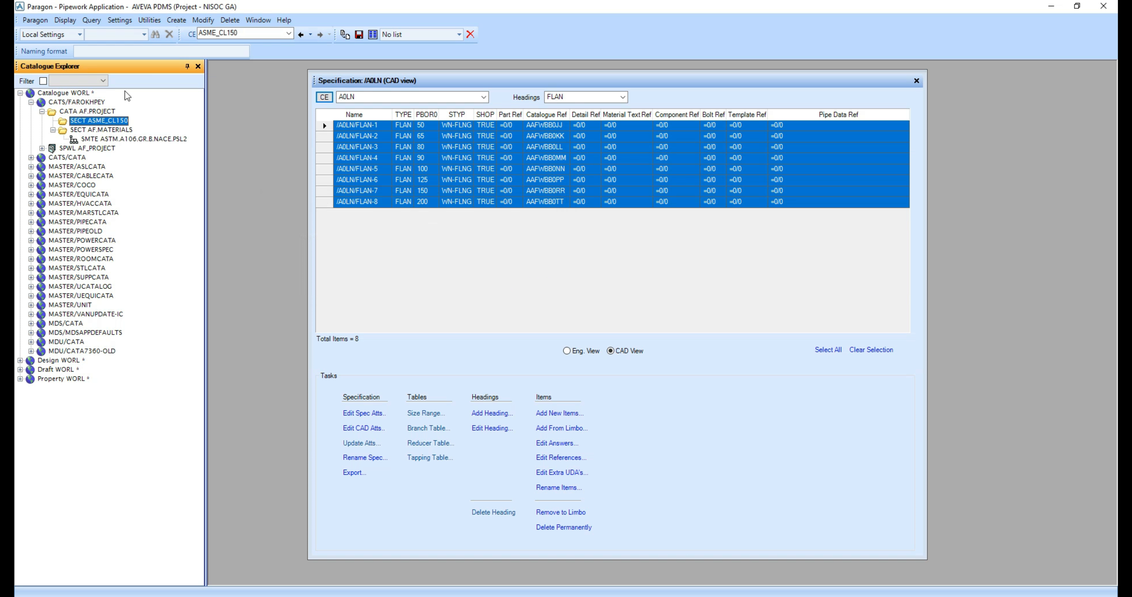
click(359, 35)
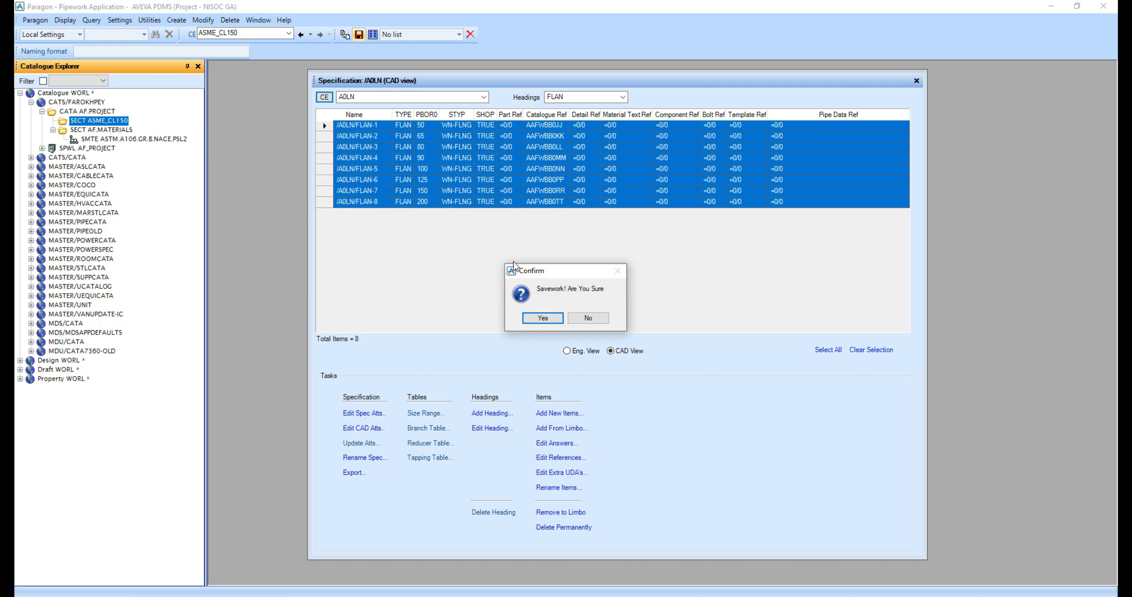
click(543, 319)
- Start a detail text definition in the ASME_CL150 section and name it ASME.CL150.TUBE.BE.SCH40
click(176, 20)
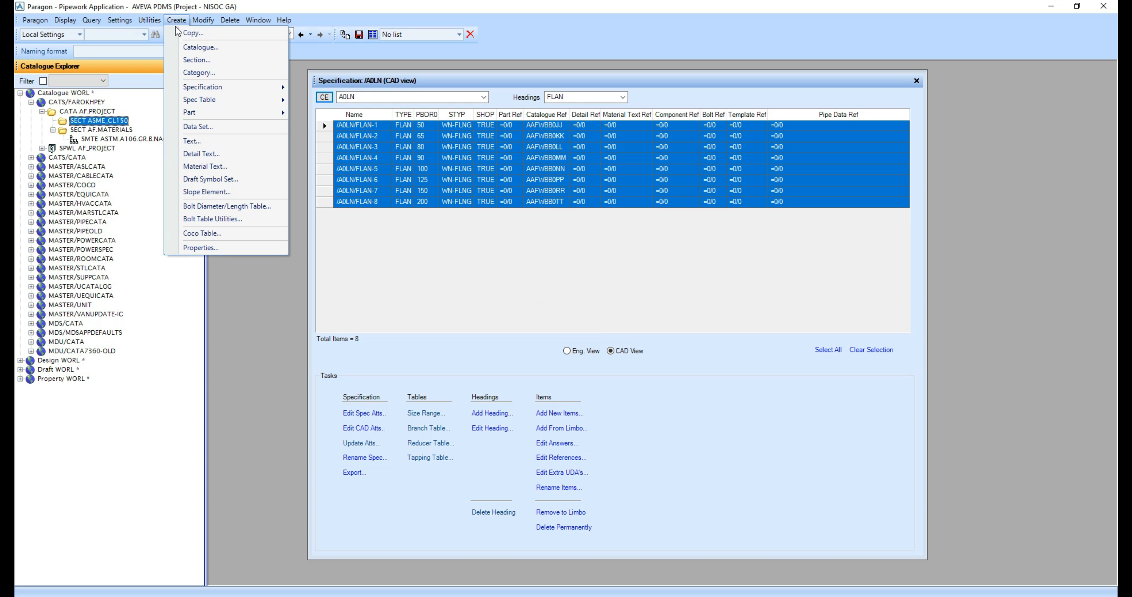
click(239, 155)
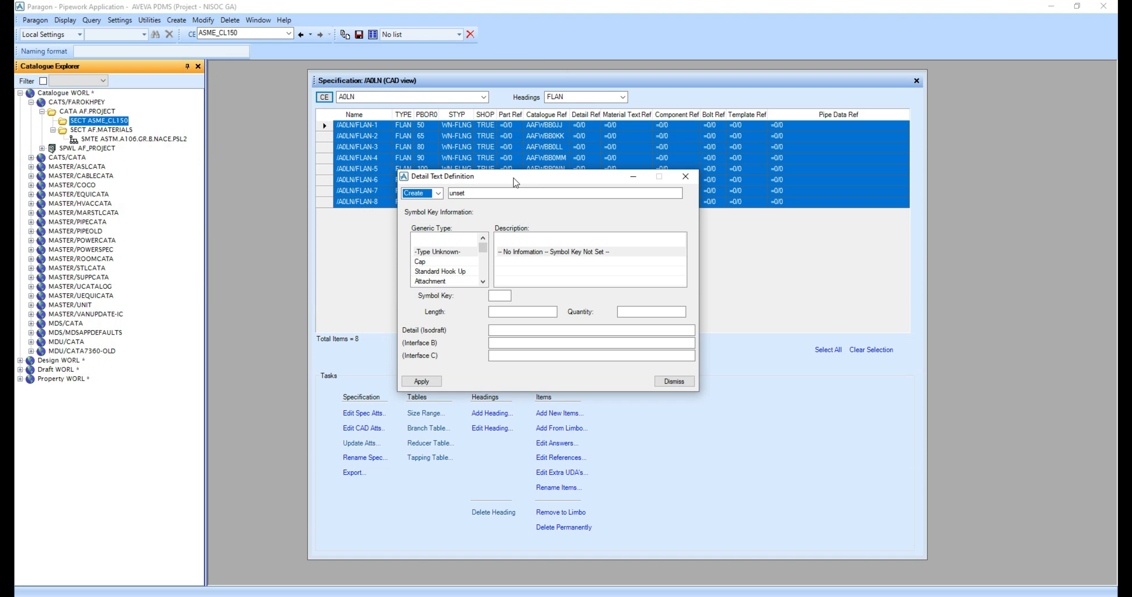
text(ASME.CL150.TUBE.BE.SCH40)
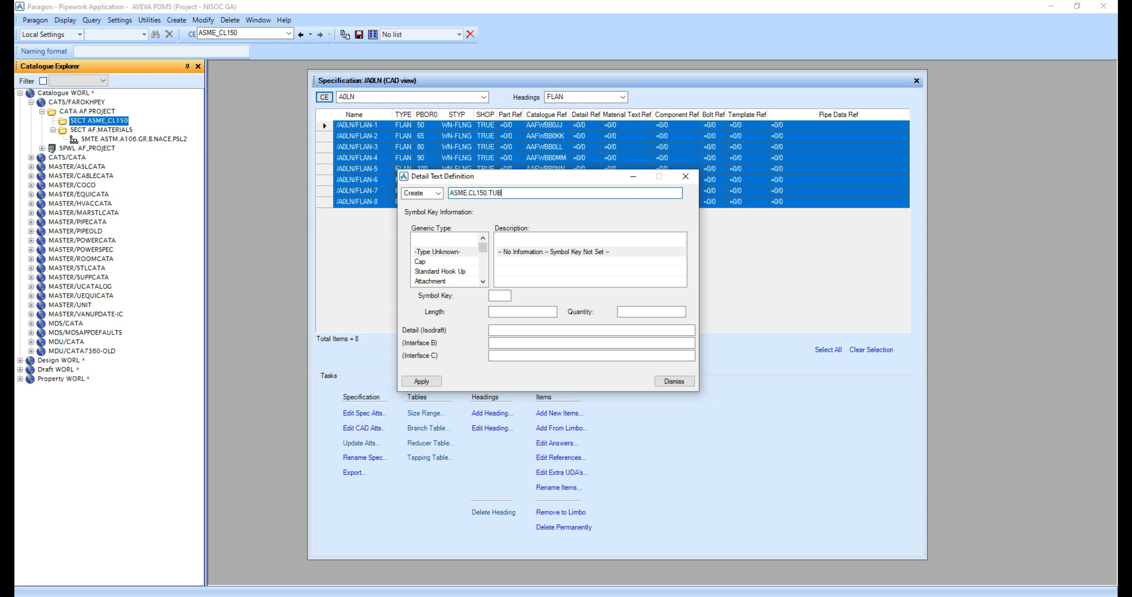
- Set the detail text's Isodraft description to "PIPE BE, SCH 40, SMLS, ASME B36.10M"
click(514, 332)
text(PIPE BE, A106 GR.B)
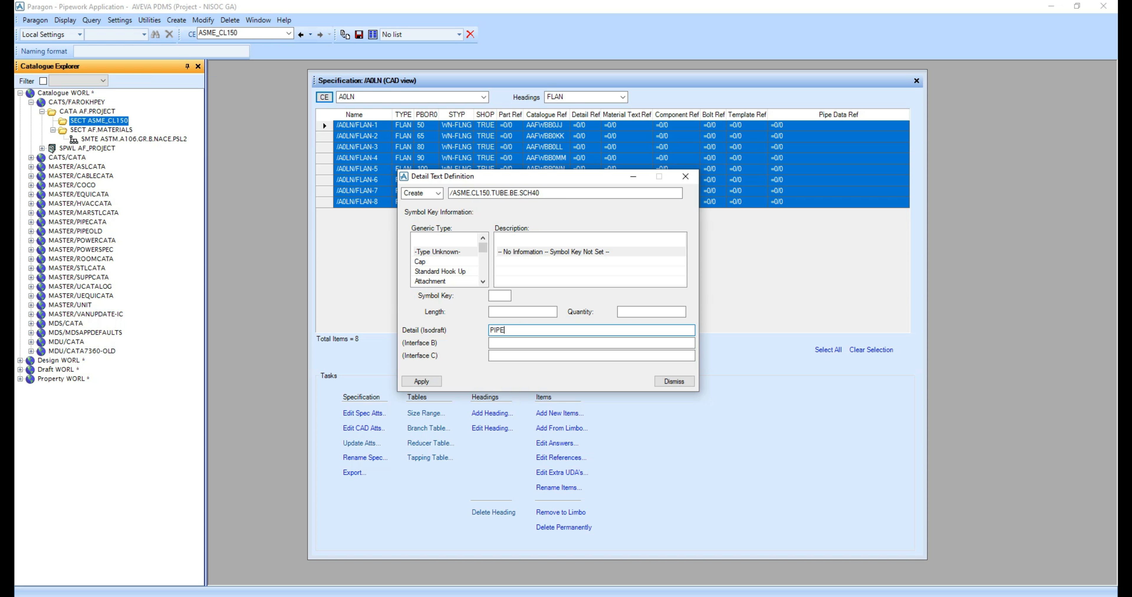
key(BackSpace)
key(BackSpace)
key(BackSpace)
key(BackSpace)
key(BackSpace)
key(BackSpace)
key(BackSpace)
key(BackSpace)
key(BackSpace)
text(SCH 40, SMLS, ASME B36.10M)
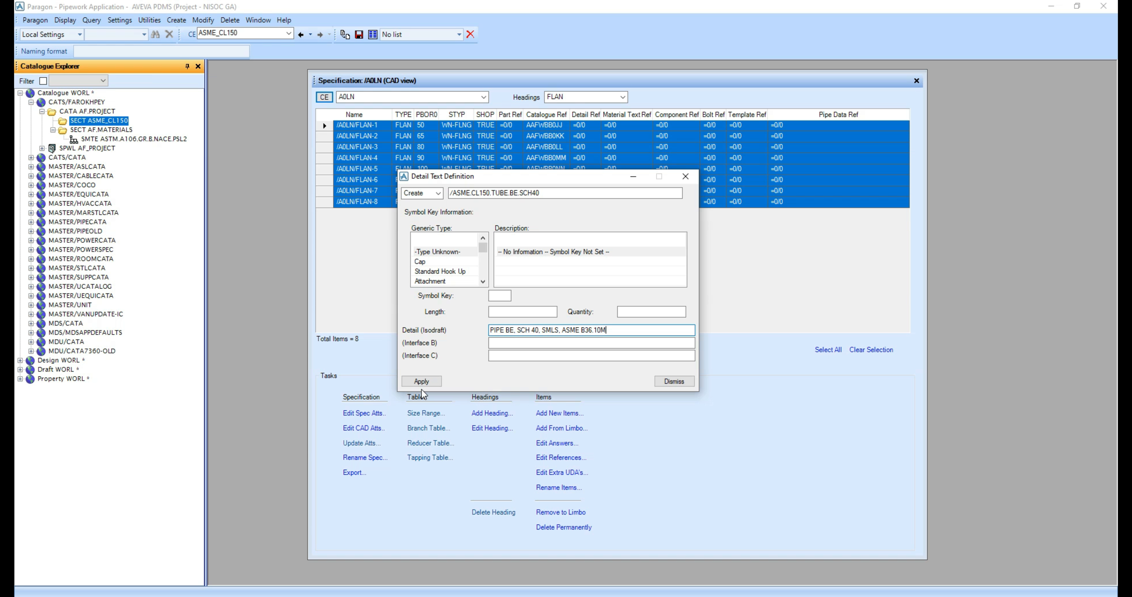
- Look through the generic types available for the detail text's symbol key
click(483, 282)
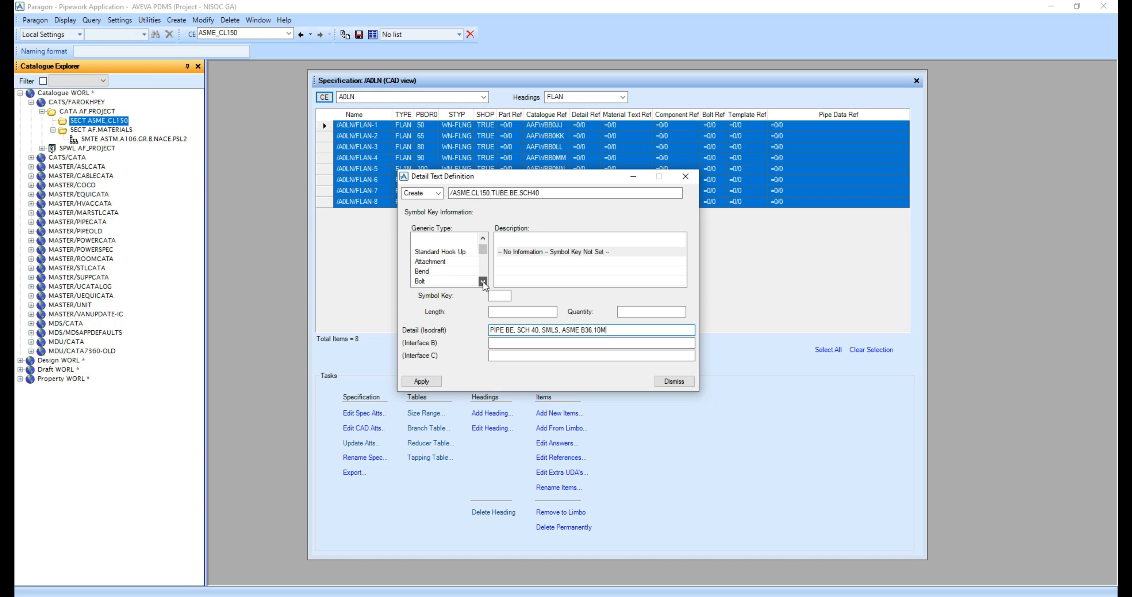
click(482, 281)
click(483, 282)
click(483, 282)
click(482, 281)
click(483, 281)
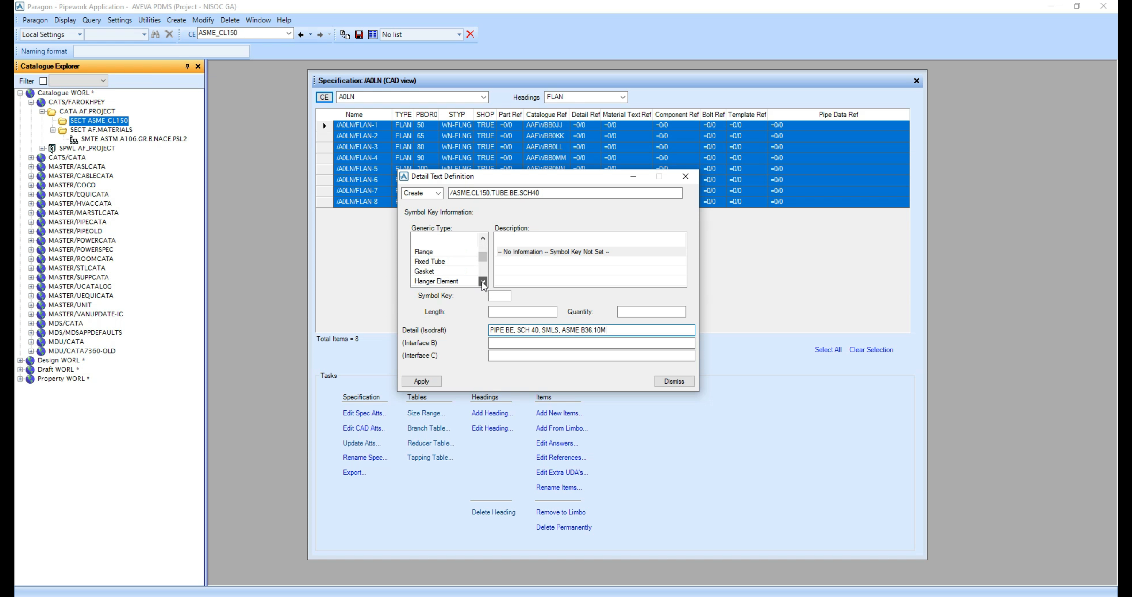
click(483, 282)
click(483, 281)
click(482, 281)
click(483, 281)
click(483, 282)
click(483, 281)
click(483, 282)
click(482, 282)
click(483, 281)
click(483, 281)
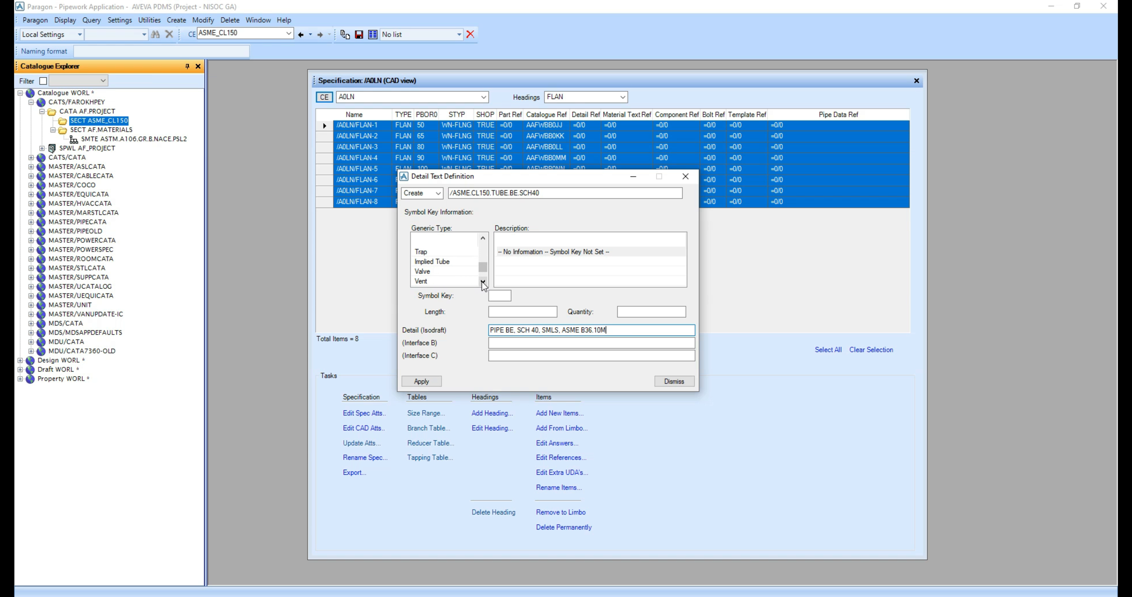
click(482, 282)
click(482, 281)
click(482, 282)
click(483, 282)
click(483, 282)
click(482, 281)
drag(484, 276, 485, 247)
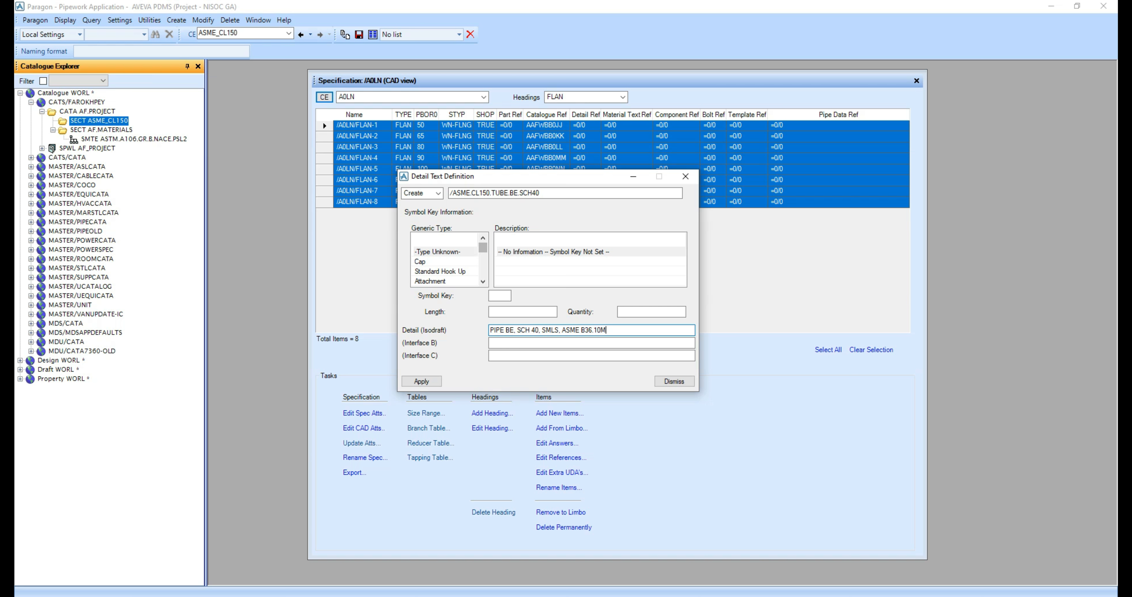
- Create the defined detail text and close its definition form
click(421, 382)
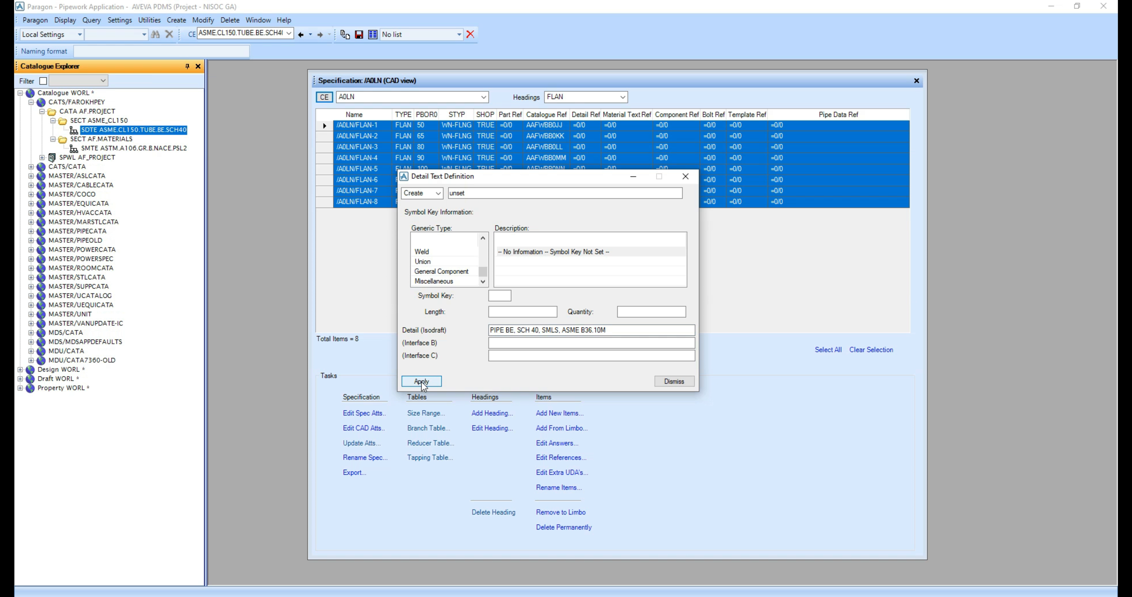
click(673, 382)
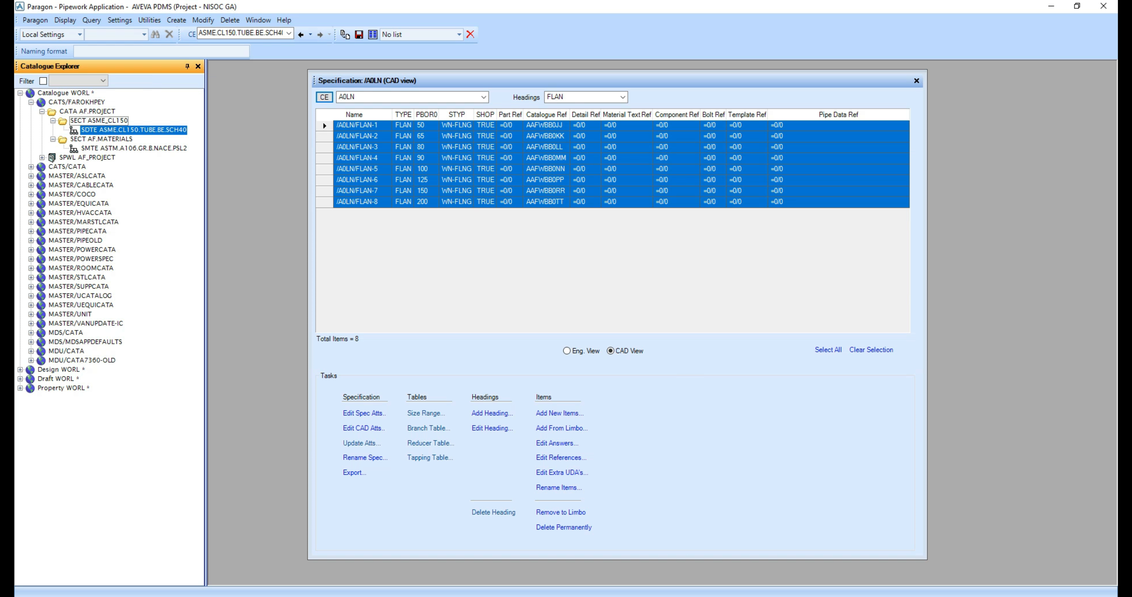
- Set the detail reference of all TUBE items in specification A0LN to ASME.CL150.TUBE.BE.SCH40
click(623, 97)
click(555, 115)
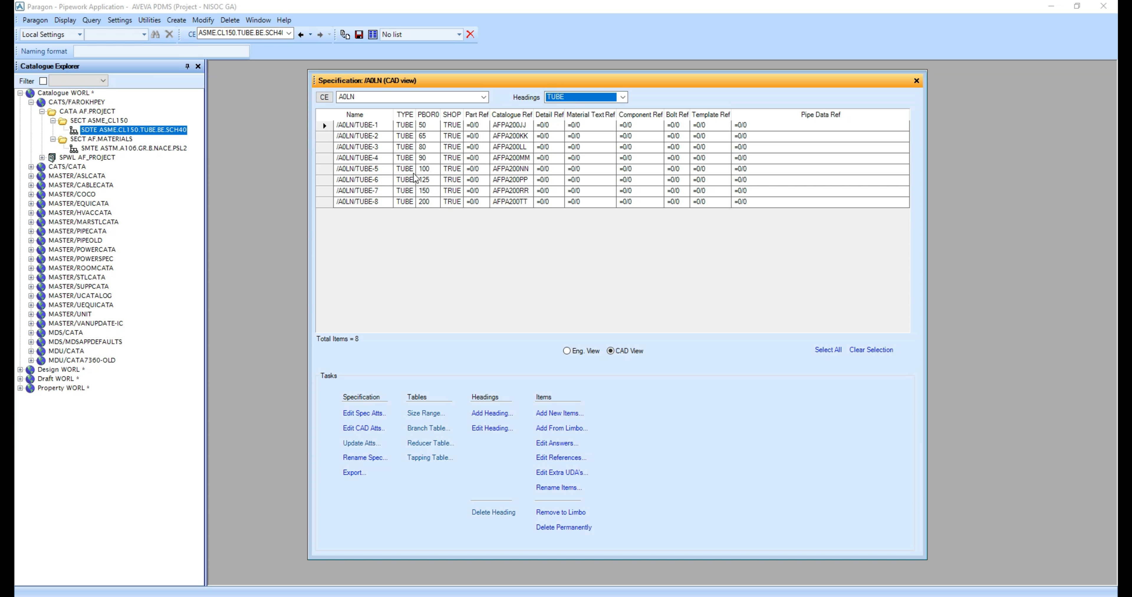
drag(324, 206, 324, 126)
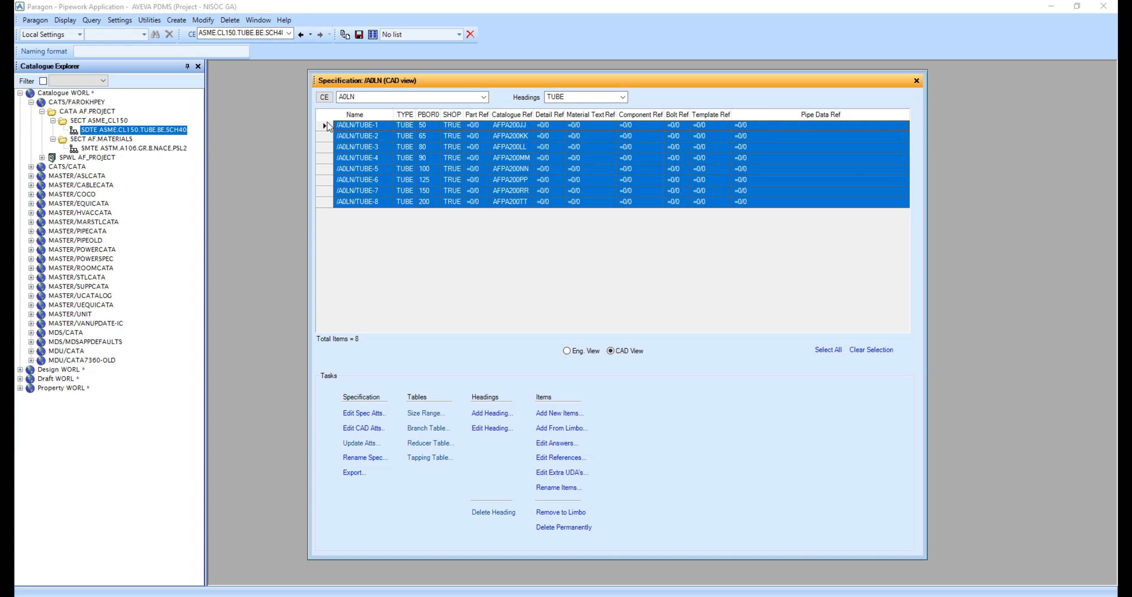
click(559, 457)
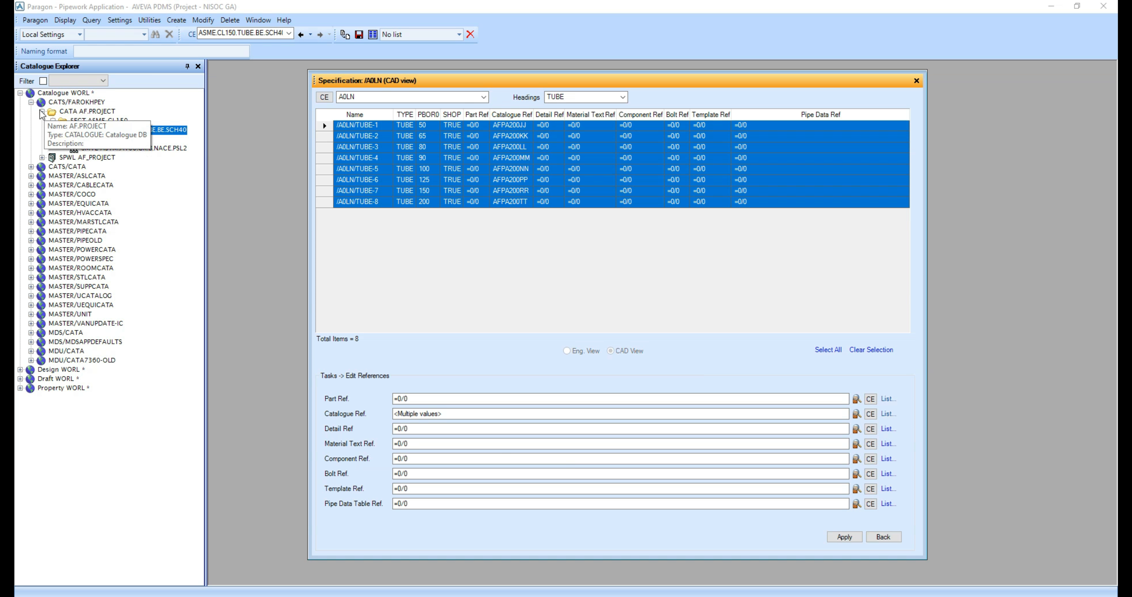
click(870, 429)
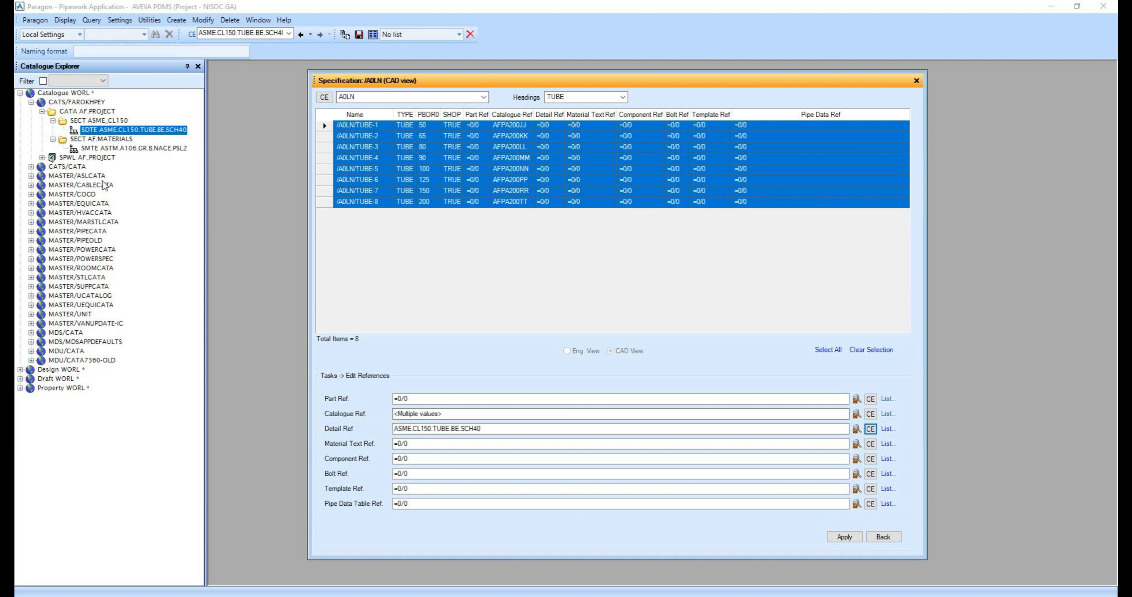
- Set the tube items' material text reference to ASTM.A106.GR.B.NACE.PSL2, apply the references and widen the Detail Ref column
click(94, 149)
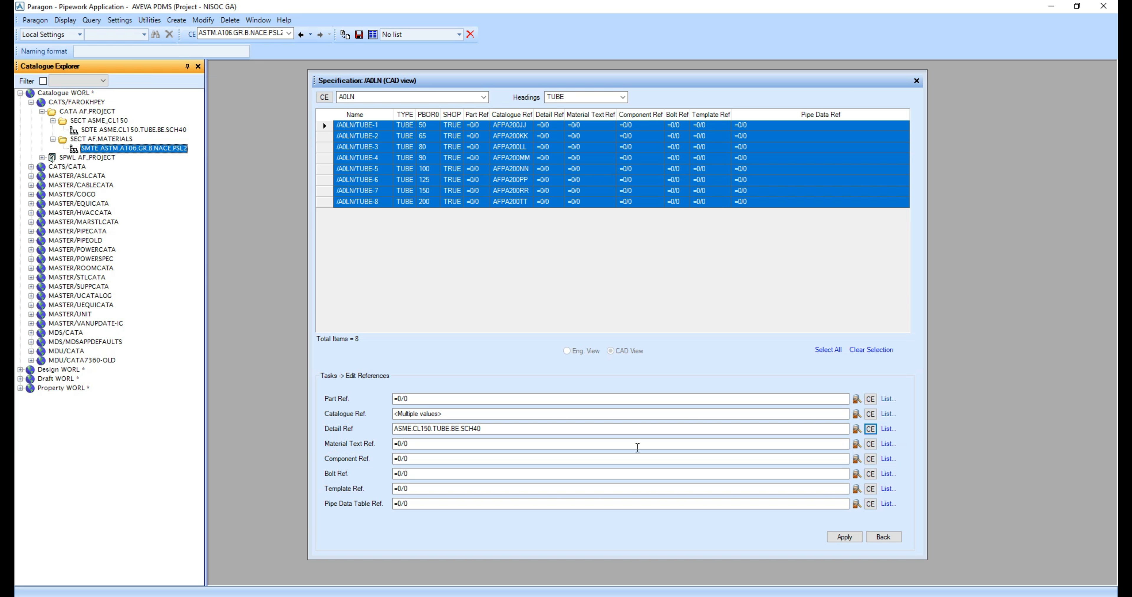
click(870, 444)
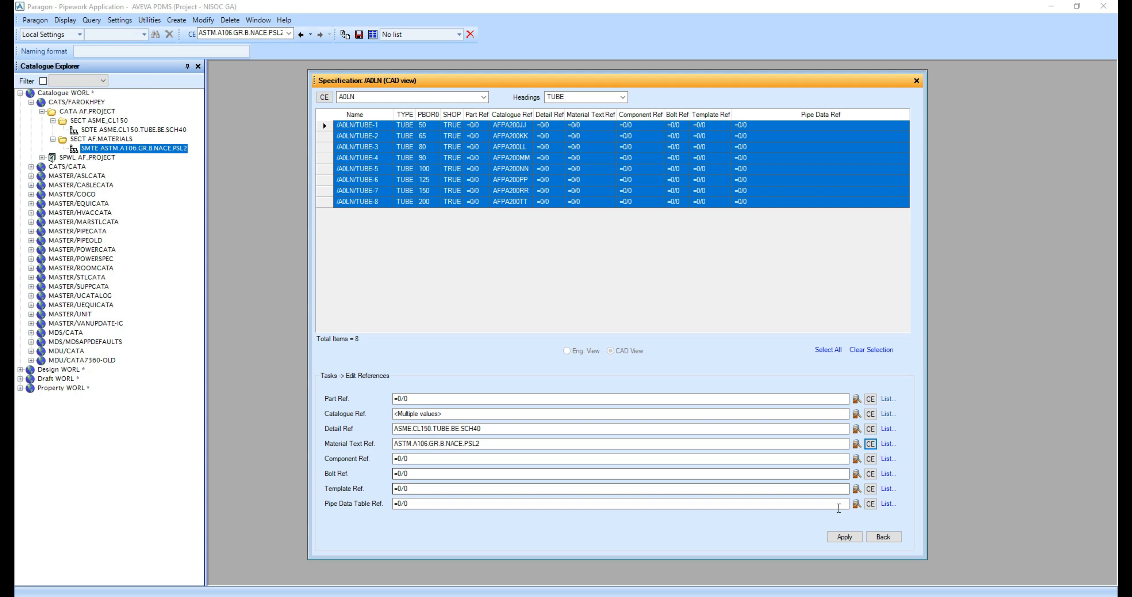
click(845, 536)
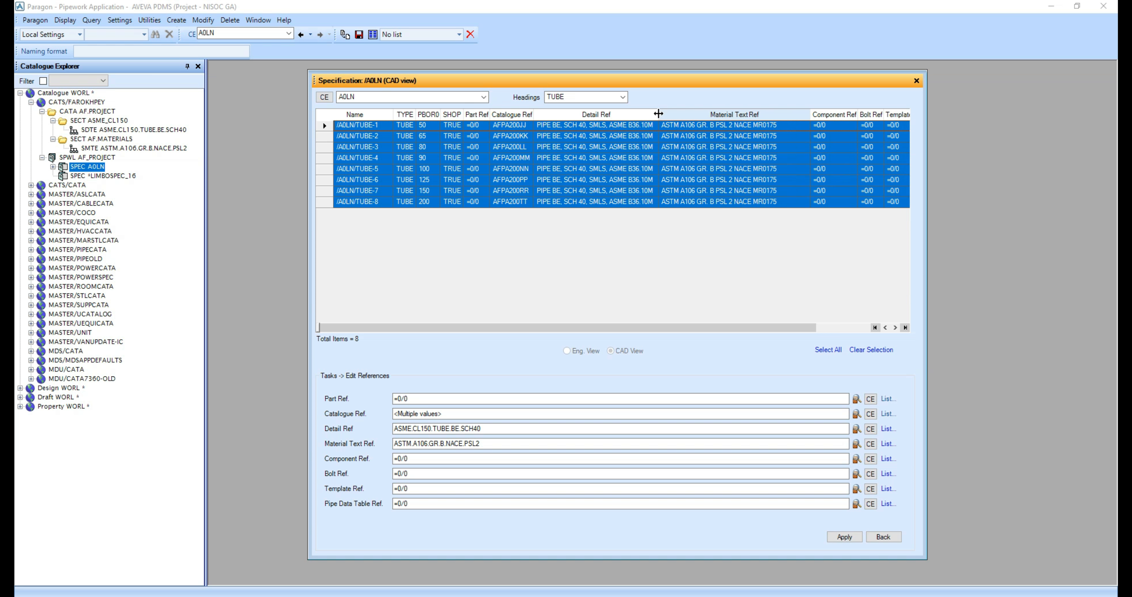
drag(658, 113, 689, 111)
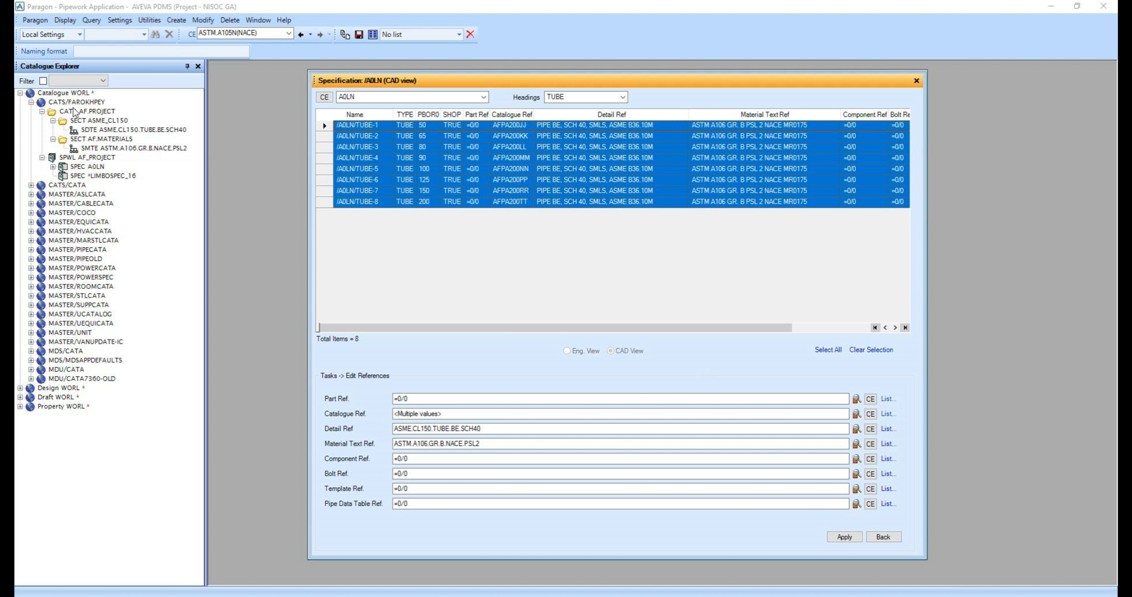
- Create a material text named ASTM_A105N(NACE) in the AF.MATERIALS section, keeping the prefilled Isodraft description, and close its definition form
click(103, 149)
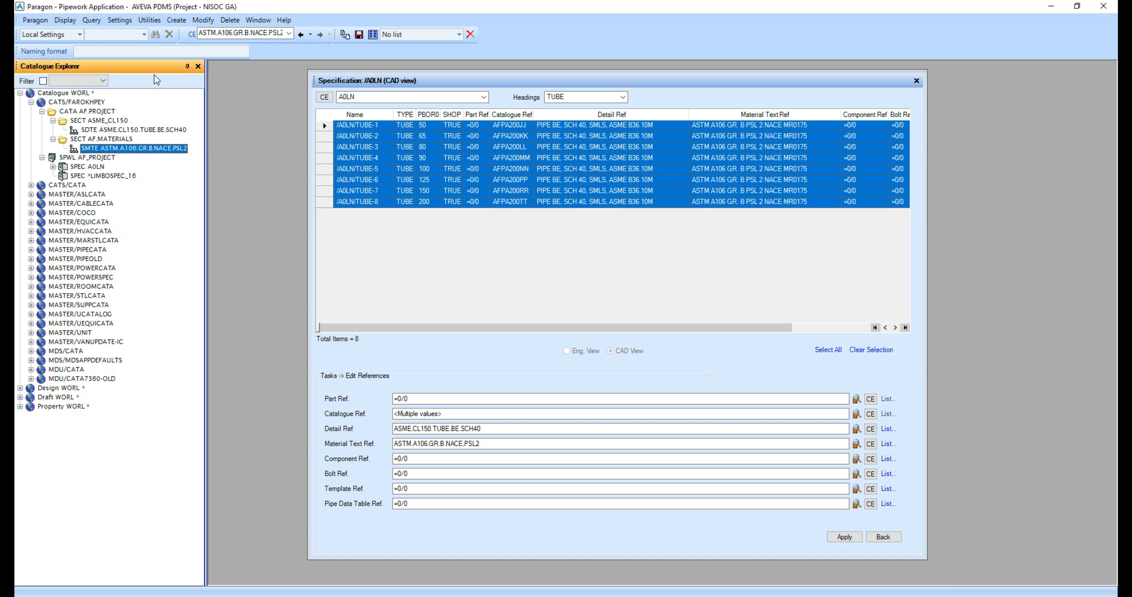
click(176, 20)
click(238, 167)
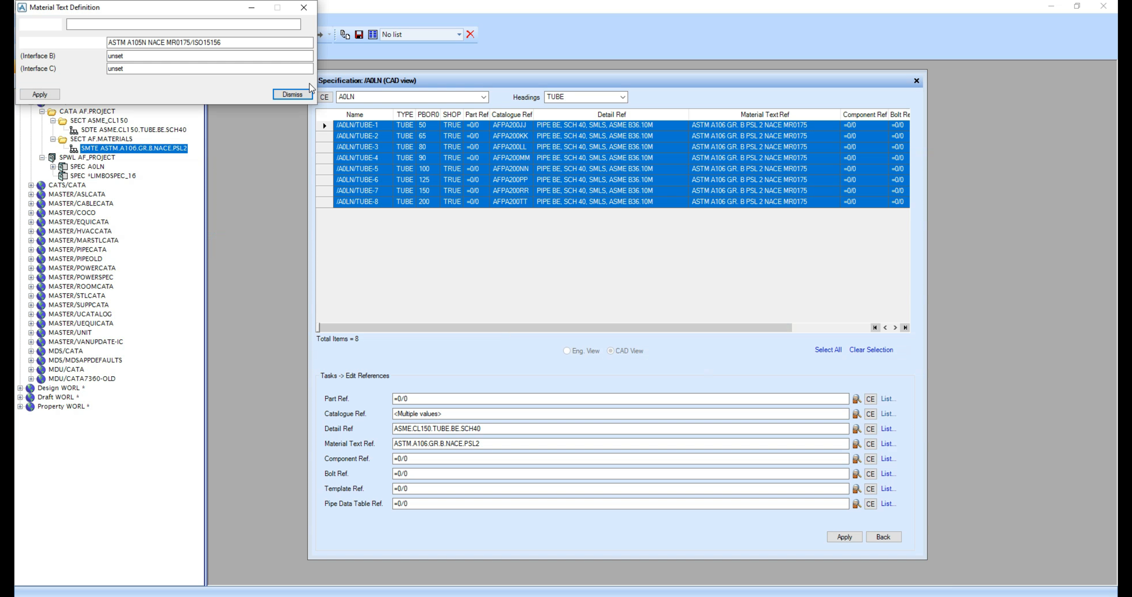
drag(110, 6, 346, 165)
click(345, 181)
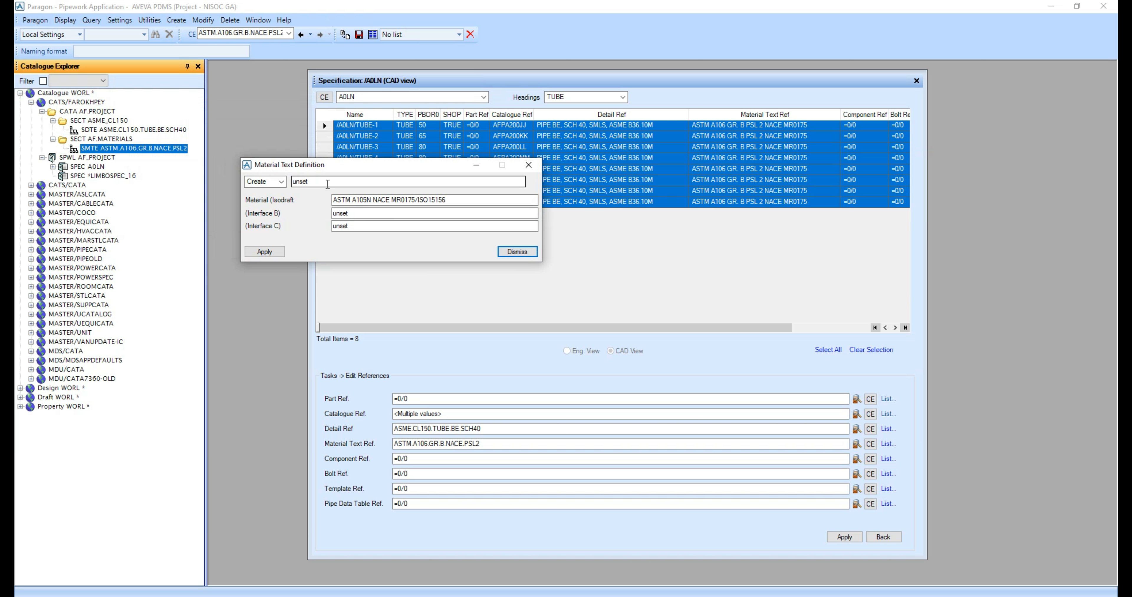
double_click(327, 183)
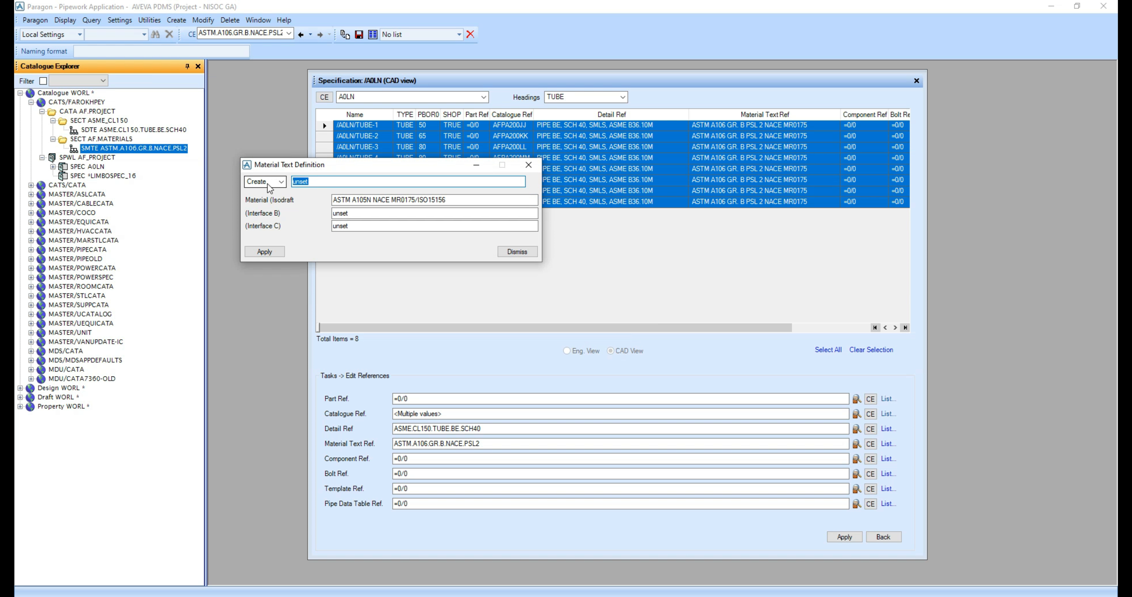
text(ASTM_A105N(NACE)
click(266, 252)
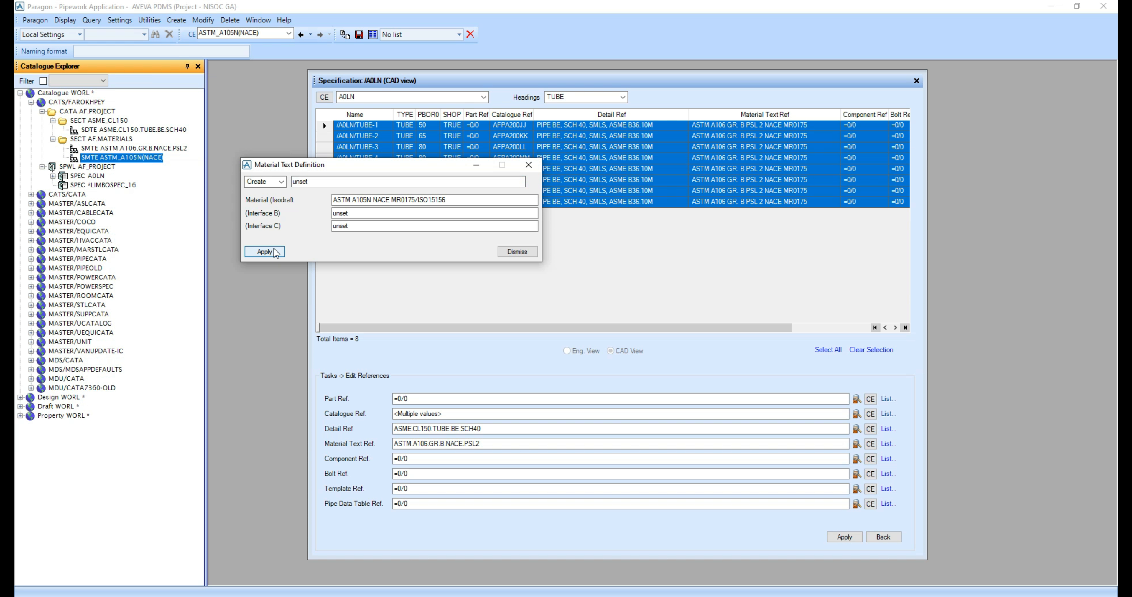
click(517, 252)
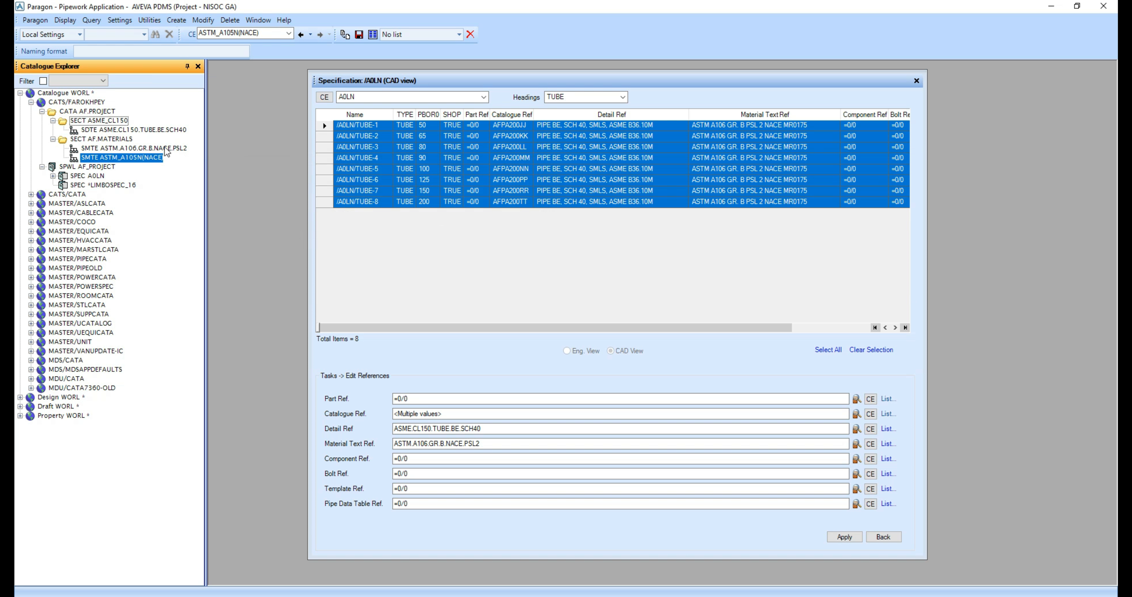
- Start a new detail text definition in the ASME_CL150 section and name it "ASME.CL150.FLG.SCH40."
click(114, 131)
click(177, 19)
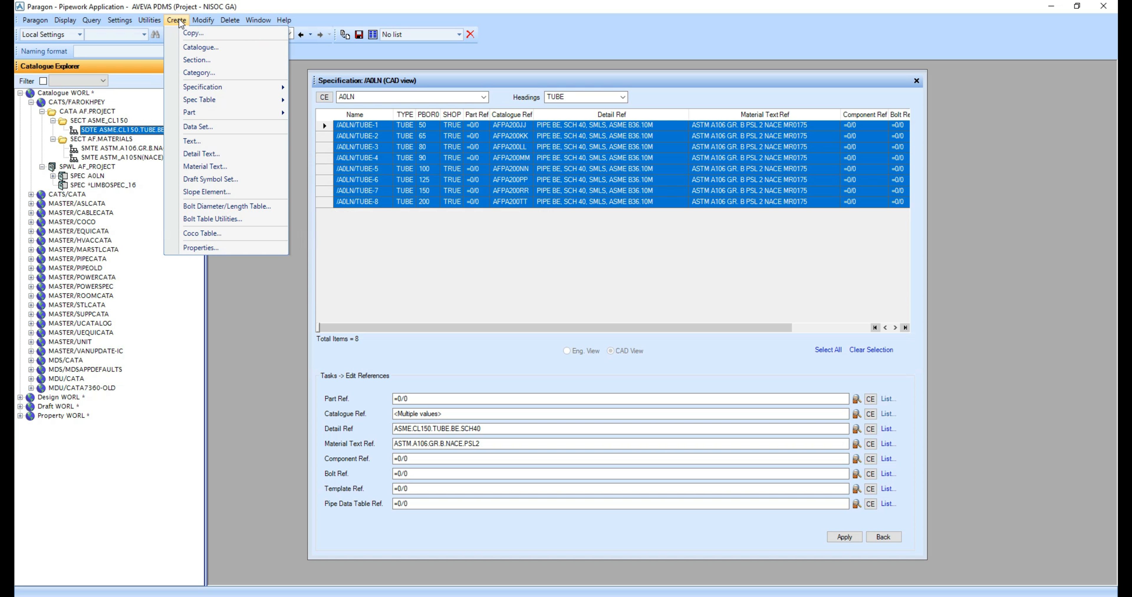
click(209, 154)
drag(132, 7, 491, 169)
double_click(464, 184)
text(ASME.CL150.FLG.SCH40.)
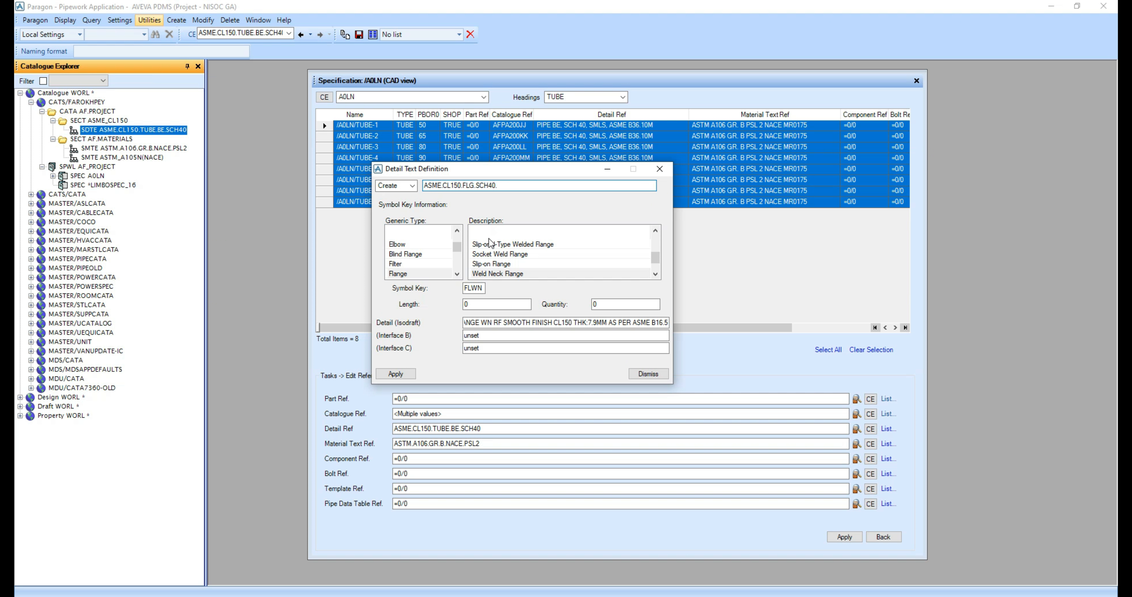
- Set the detail text's symbol key to FLWN using generic type Flange and description Weld Neck Flange
click(417, 273)
scroll(541, 259, down, 2)
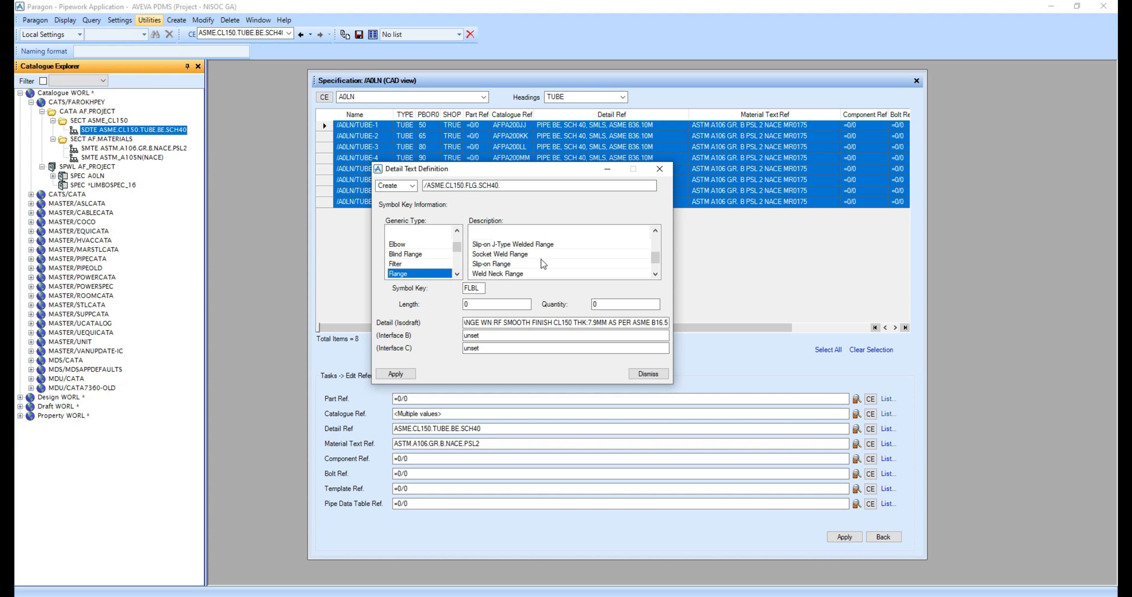
click(501, 274)
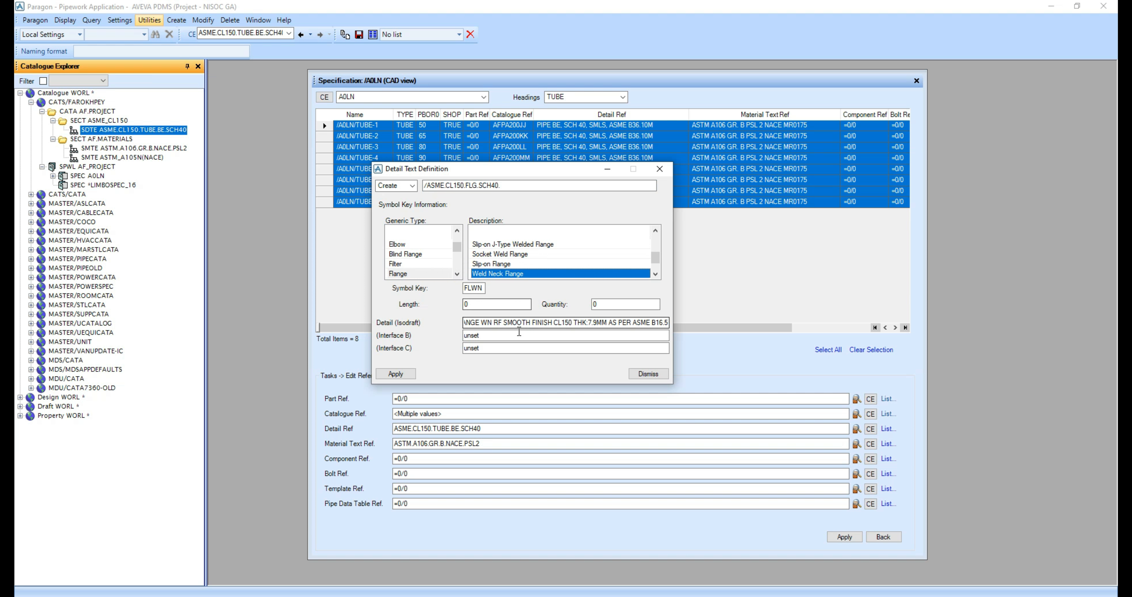
- Set the Isodraft detail description to "FLANGE WN, CL150, SCH40, ASME B16.5", create the detail text and close the form
triple_click(495, 322)
key(Delete)
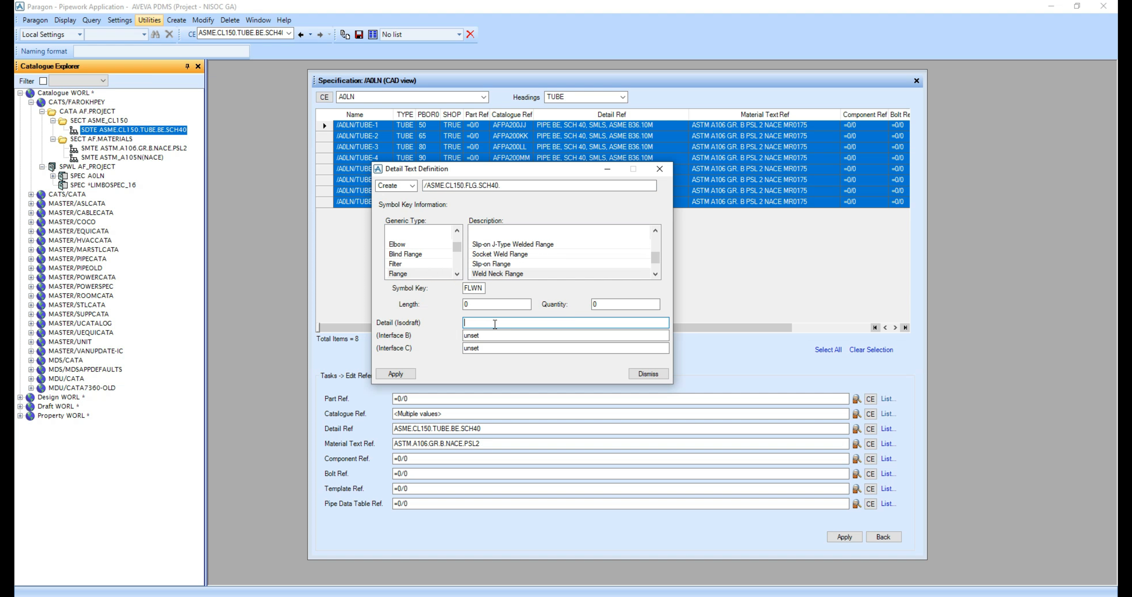
text(FLANGE WN, CL150, SCH40, ASME B16.5)
click(395, 374)
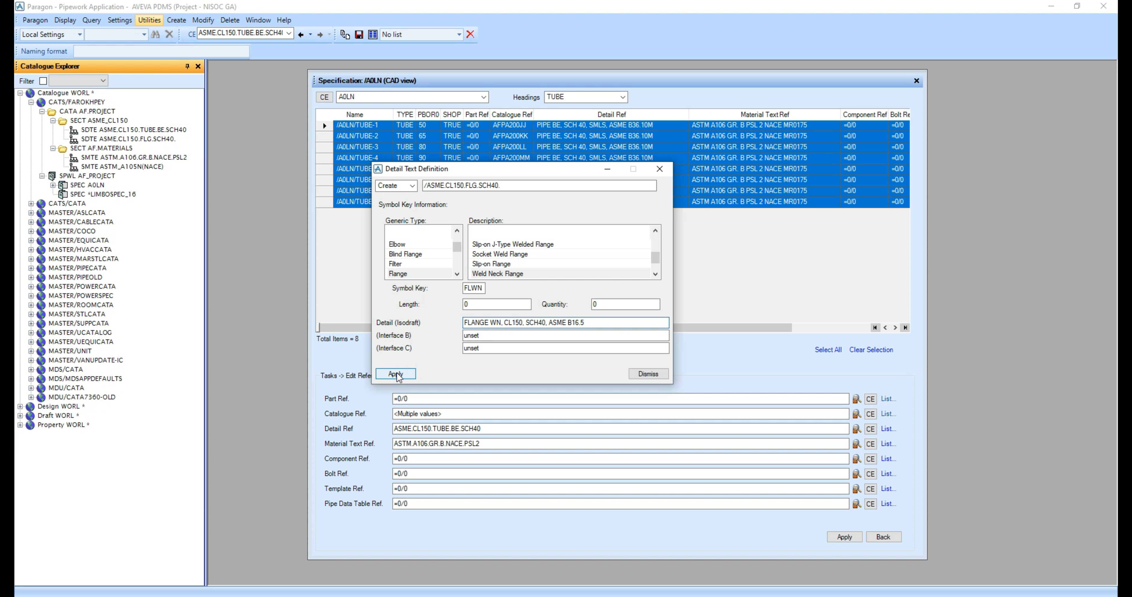
click(649, 375)
- Set the detail reference of all FLAN items in specification A0LN to the new "ASME.CL150.FLG.SCH40." detail text
click(619, 97)
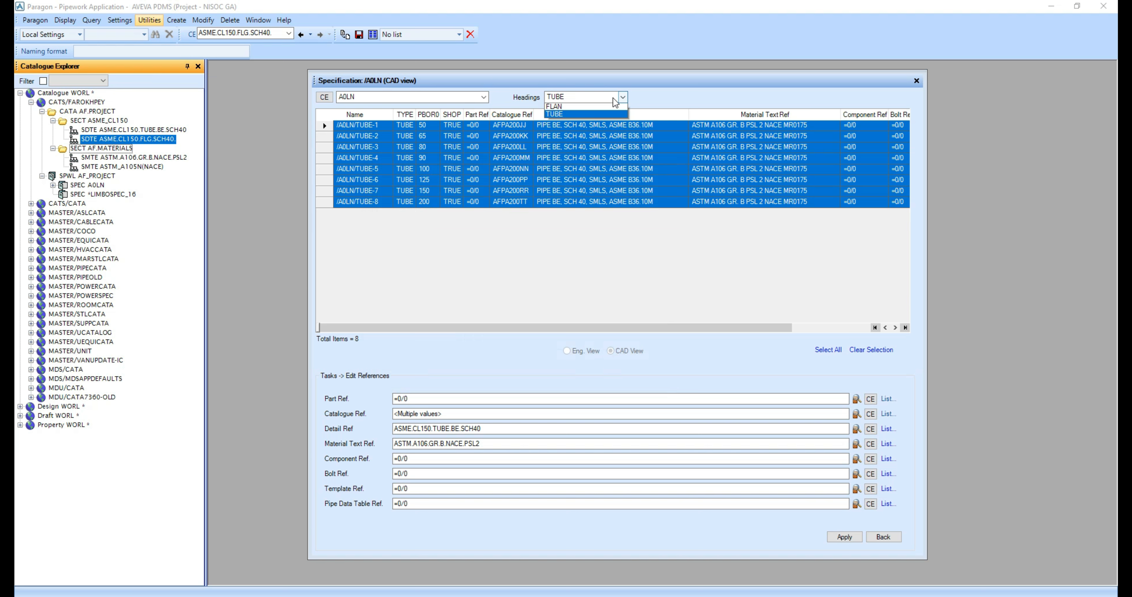
click(577, 110)
drag(322, 126, 328, 204)
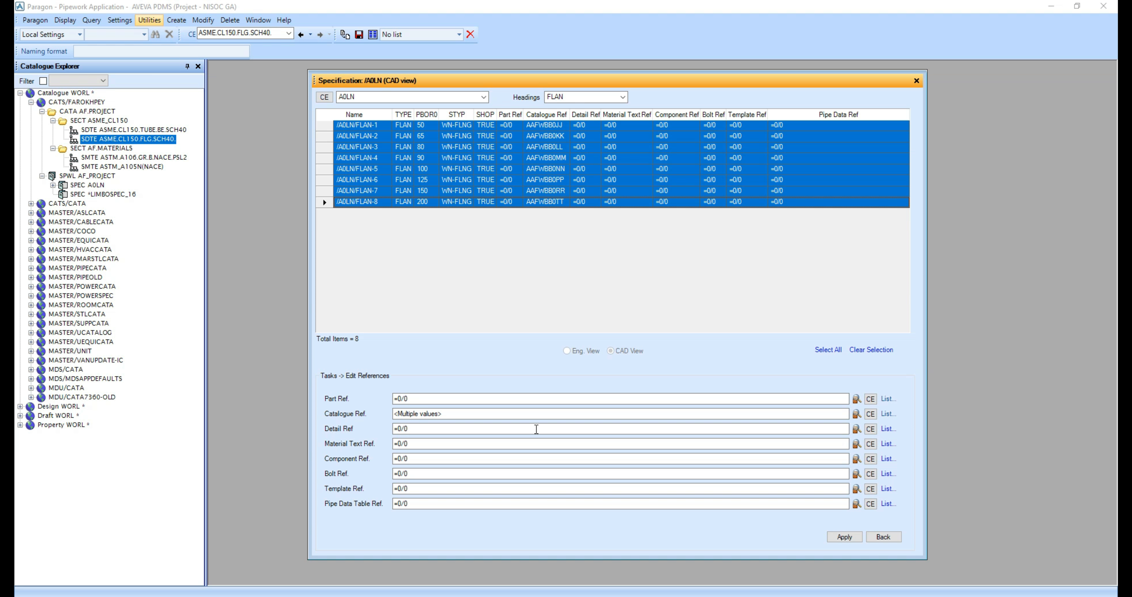
click(871, 429)
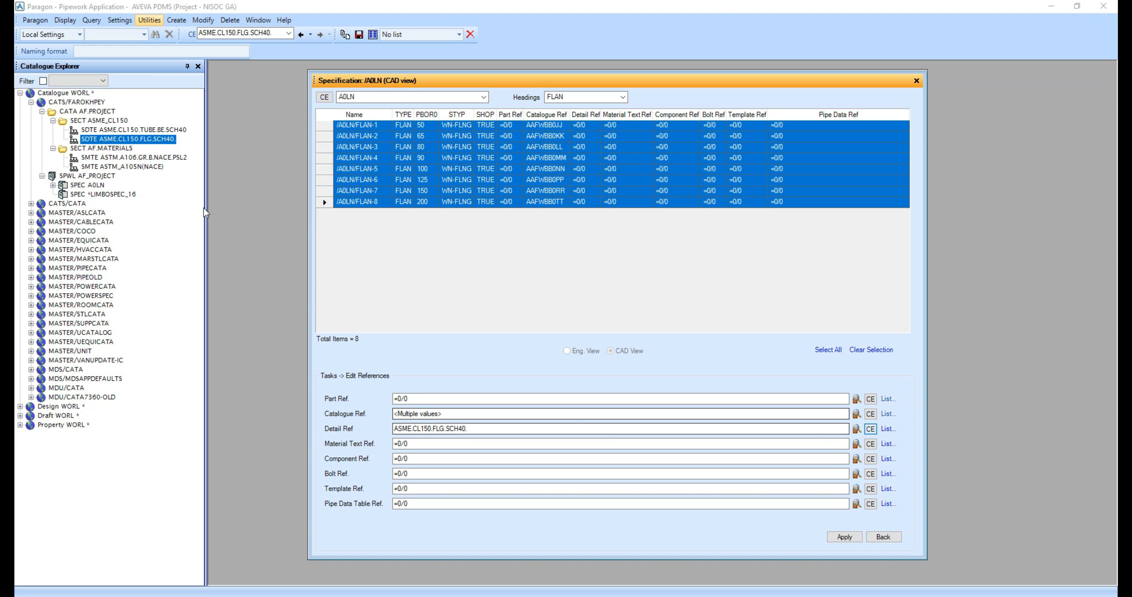
- Set and apply the flange items' material text reference as ASTM_A105N(NACE), and save the work
click(136, 167)
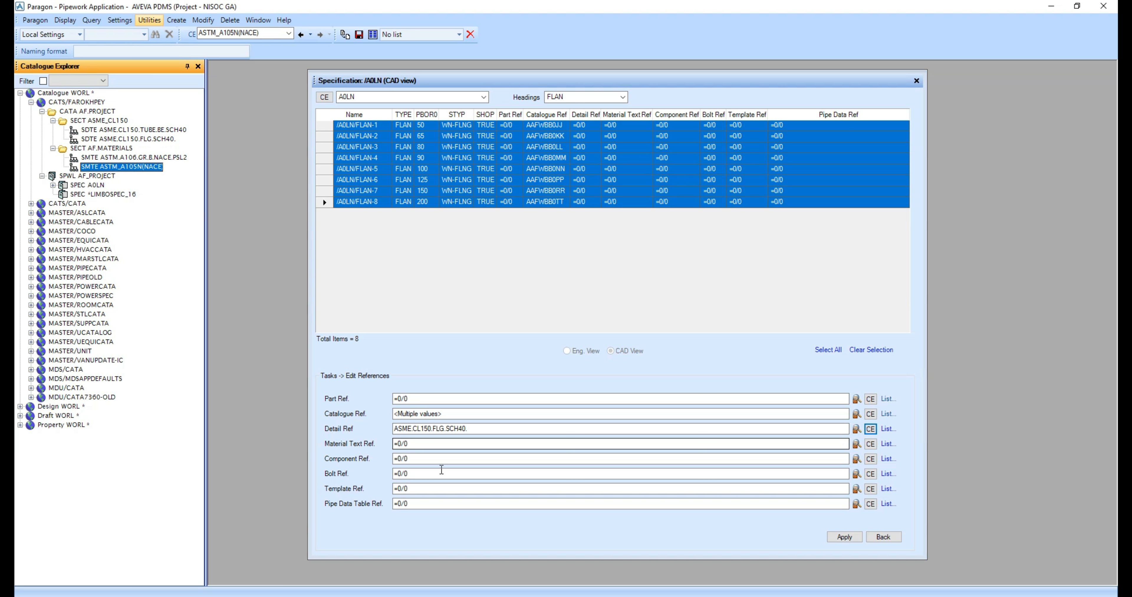
click(870, 444)
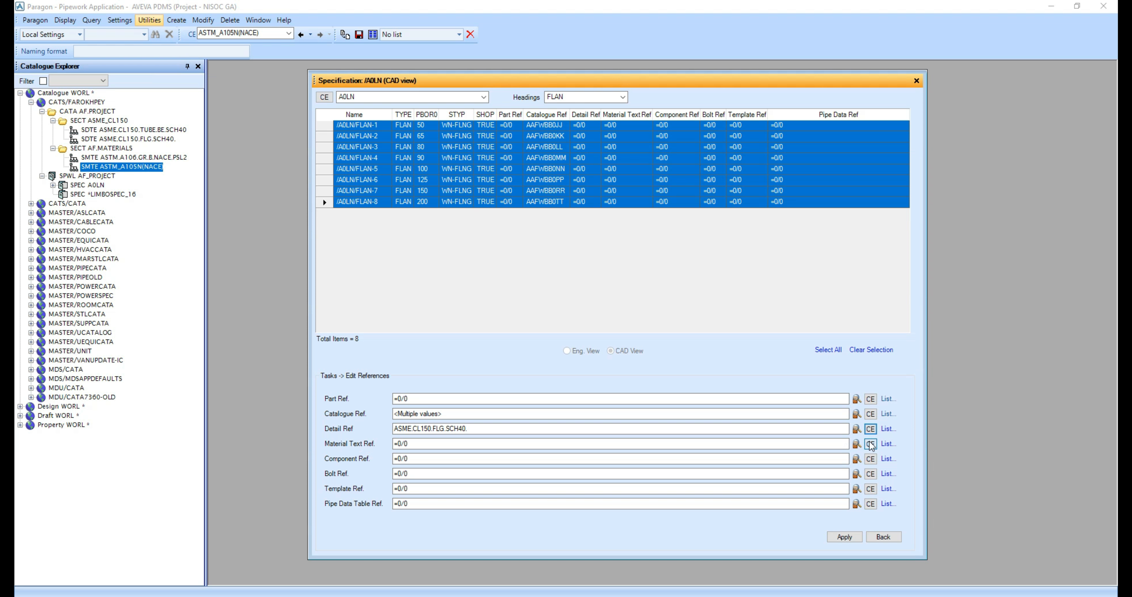
click(844, 537)
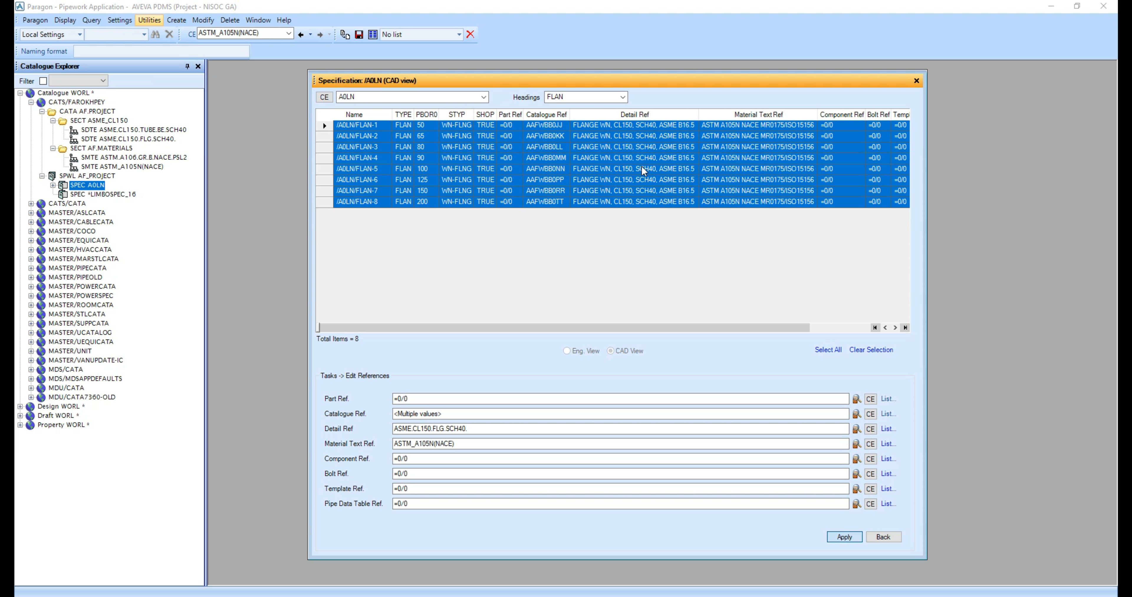
click(359, 34)
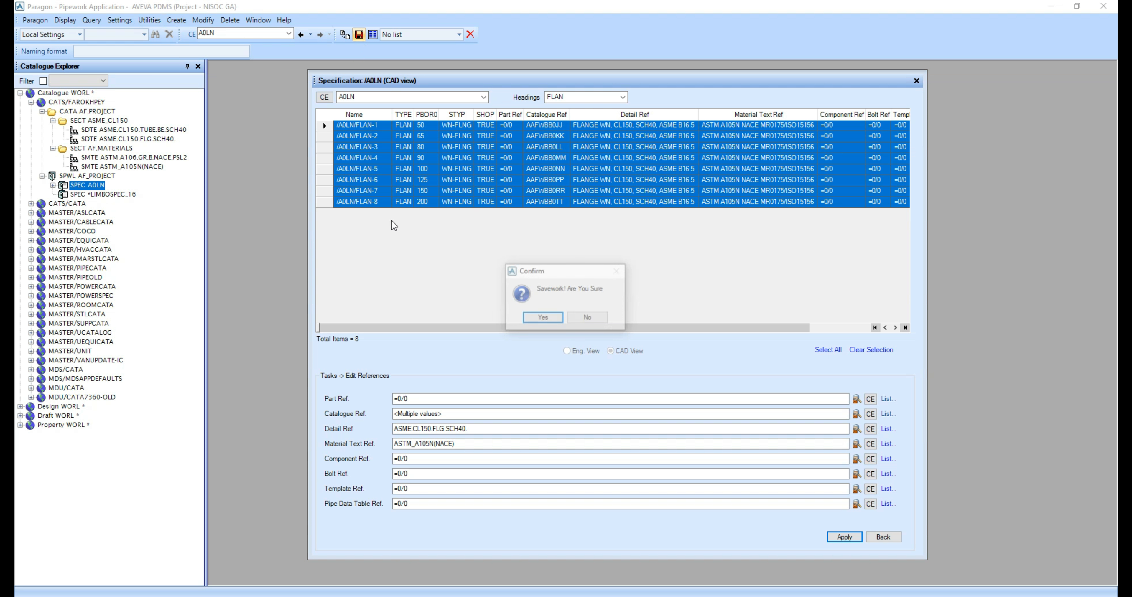
click(538, 318)
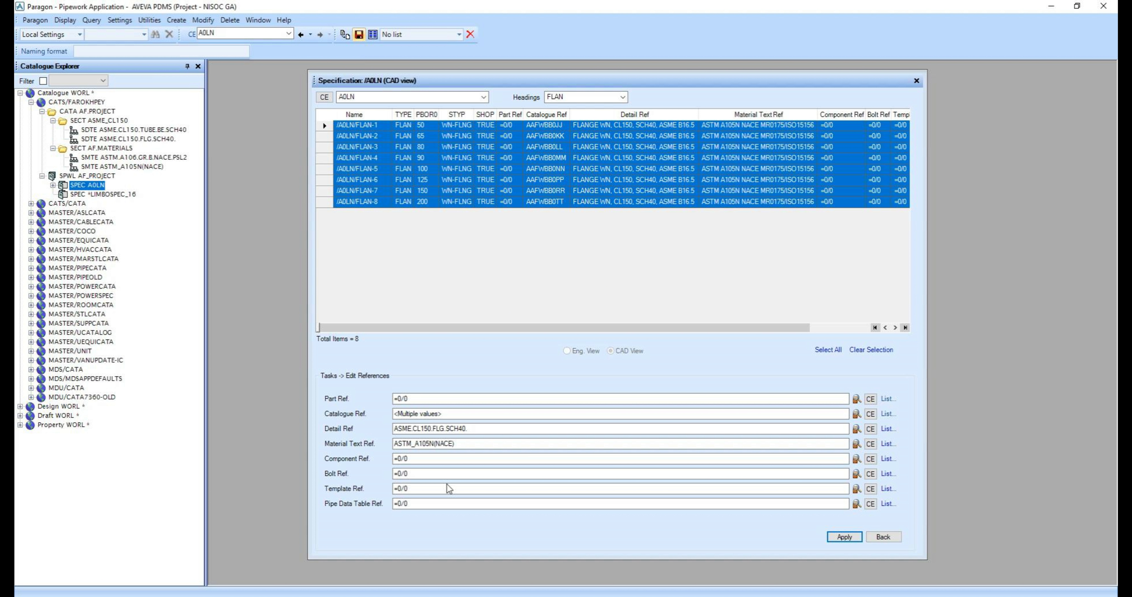